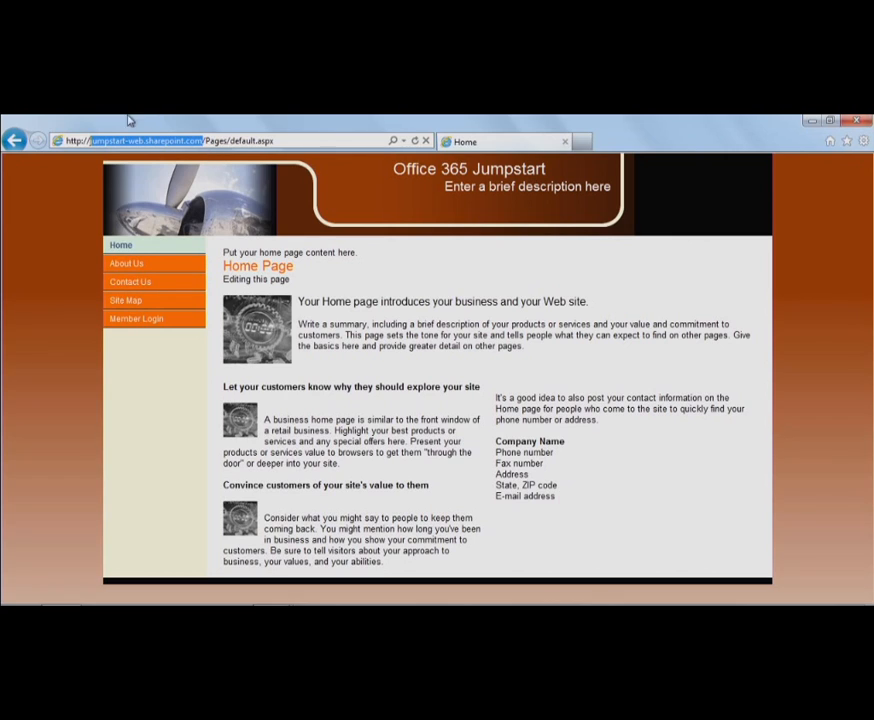
# - Check the site address, visit About Us, Contact Us and Site Map, return Home, then go to Member Login
pyautogui.click(82, 141)
pyautogui.moveTo(77, 141); pyautogui.dragTo(65, 141)
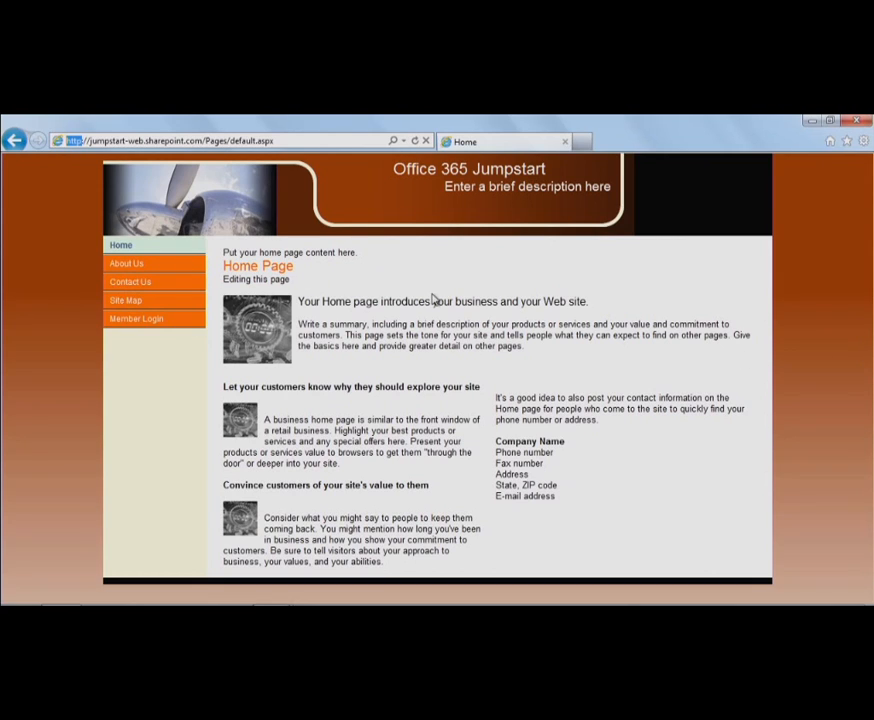
pyautogui.click(123, 264)
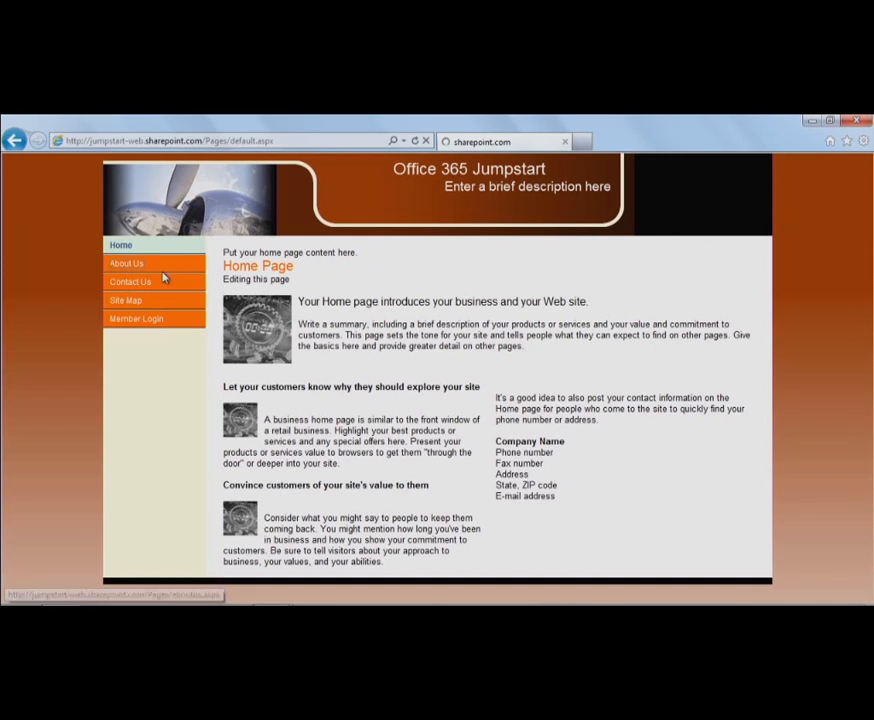
pyautogui.click(131, 283)
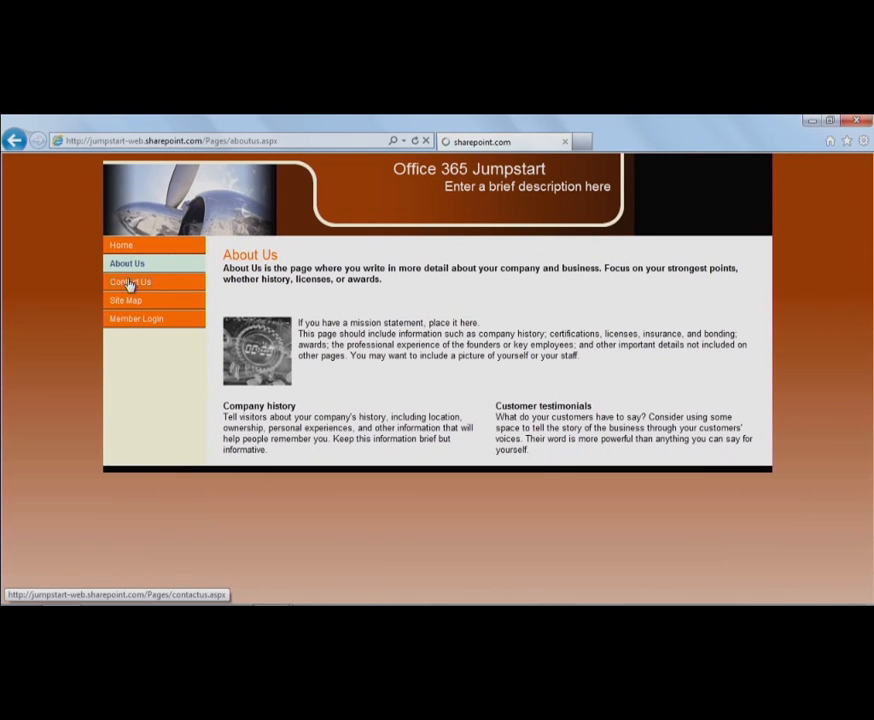
pyautogui.click(136, 302)
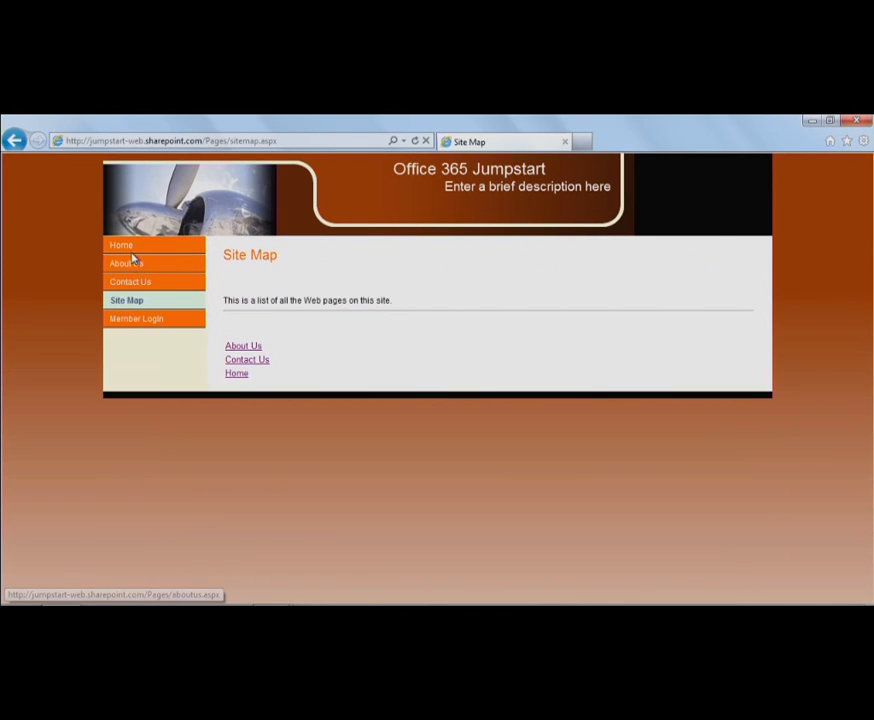
pyautogui.click(124, 250)
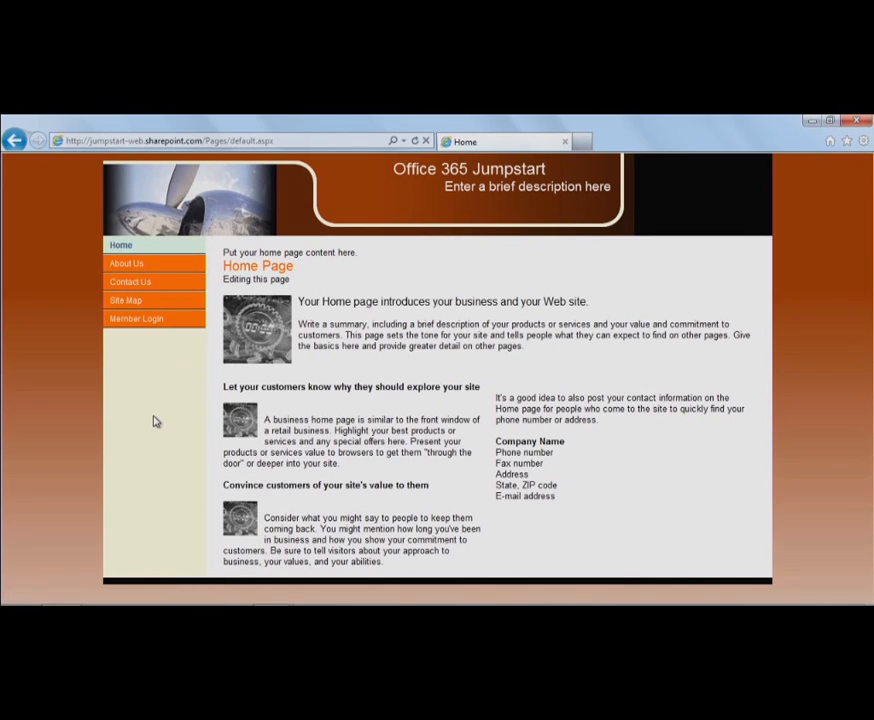
pyautogui.click(150, 325)
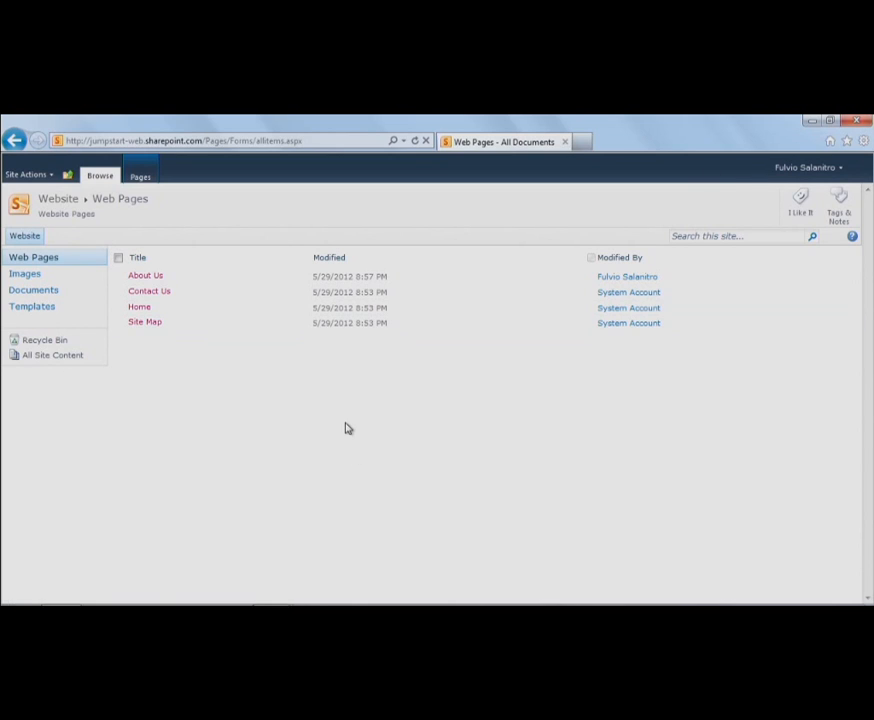
# - Open the Home page from the Web Pages library in the site editor
pyautogui.click(142, 309)
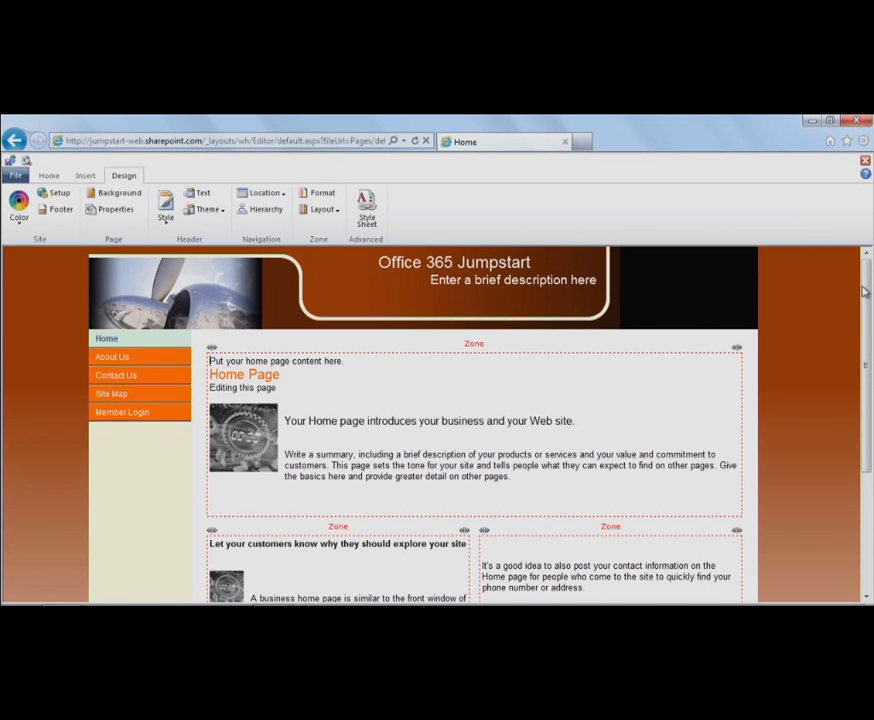
# - Scroll the Home page and browse the Home, Insert and Design ribbon tabs, finishing on Home
pyautogui.moveTo(868, 273); pyautogui.dragTo(868, 368)
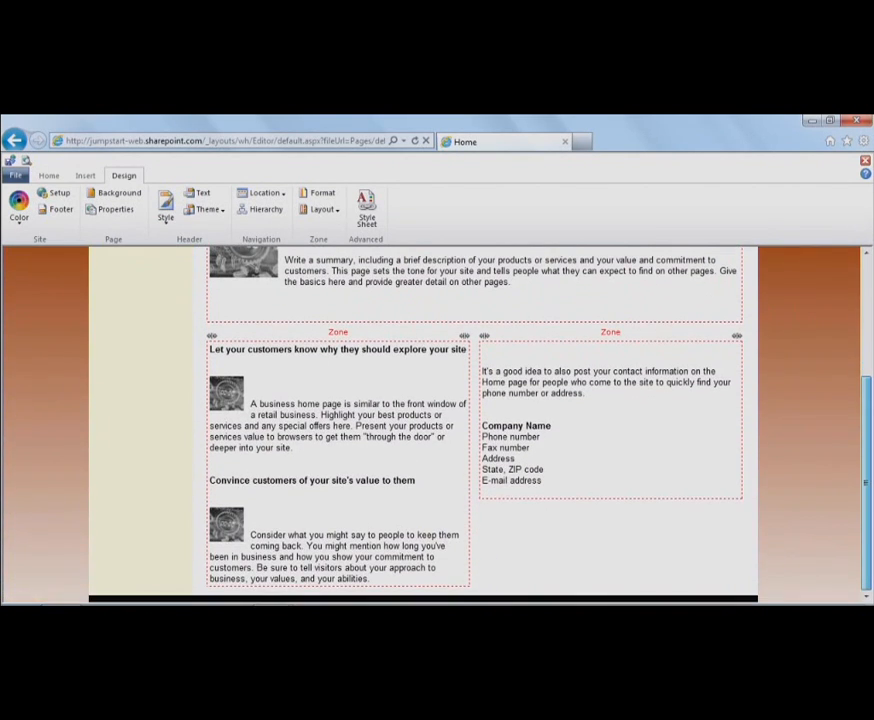
pyautogui.scroll(3, 767, 265)
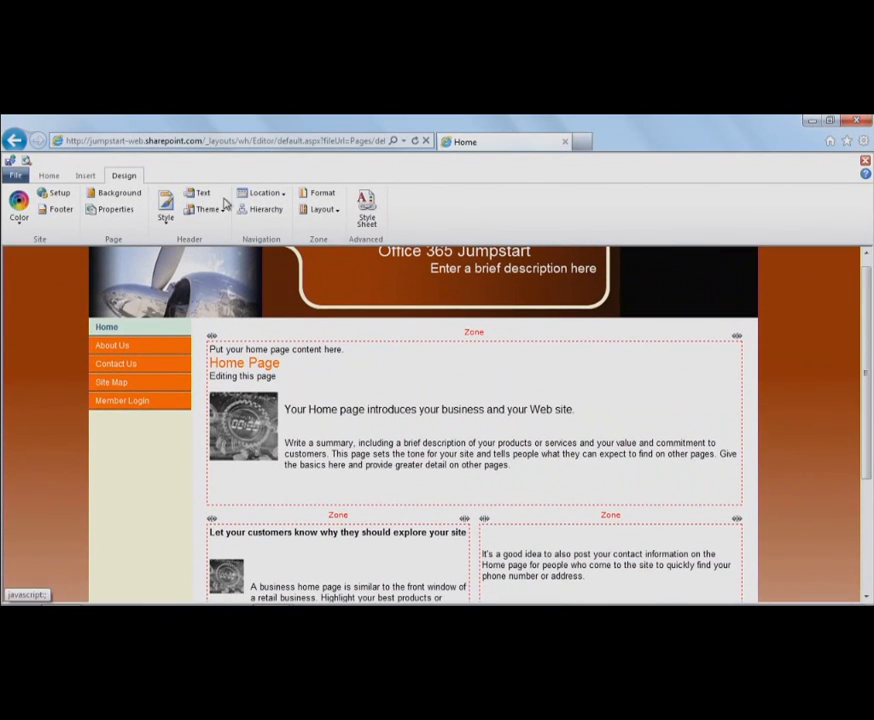
pyautogui.click(49, 175)
pyautogui.click(86, 176)
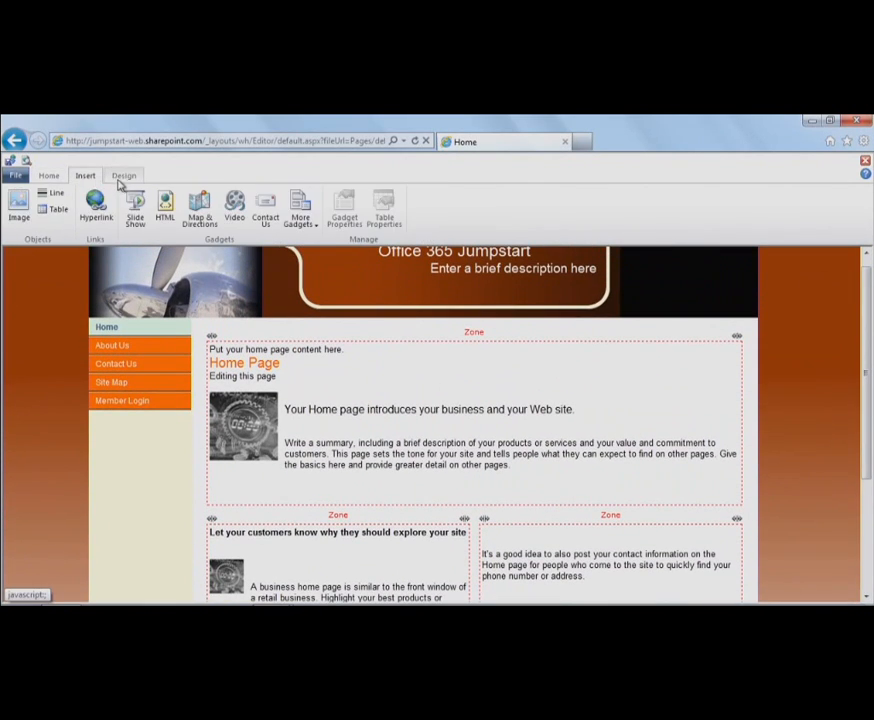
pyautogui.click(123, 177)
pyautogui.click(50, 176)
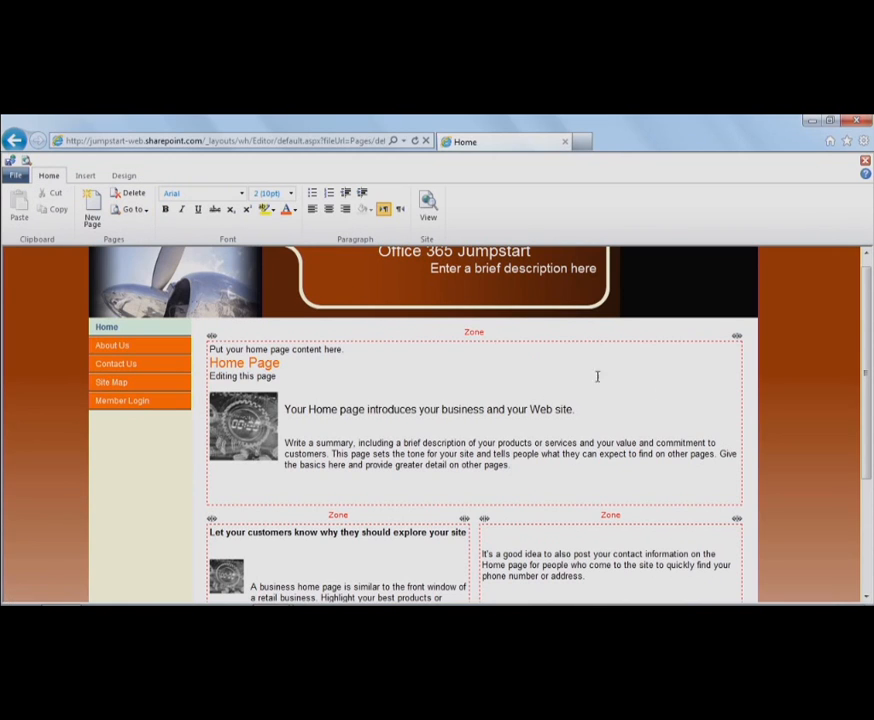
pyautogui.moveTo(869, 370); pyautogui.dragTo(868, 345)
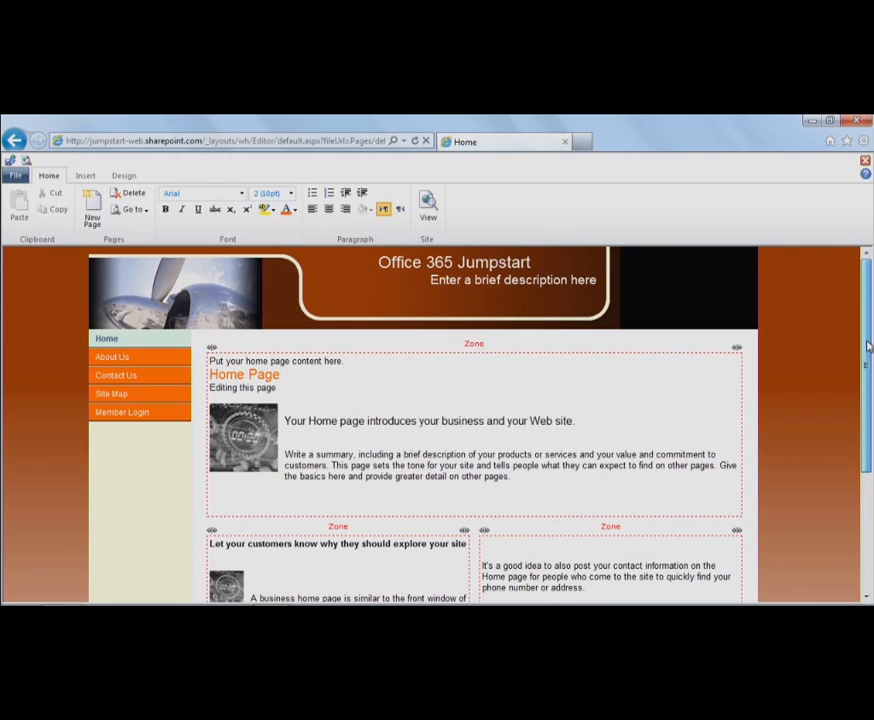
pyautogui.moveTo(209, 347)
pyautogui.mouseDown()
pyautogui.moveTo(382, 363)
pyautogui.moveTo(465, 382)
pyautogui.moveTo(209, 348)
pyautogui.mouseUp()
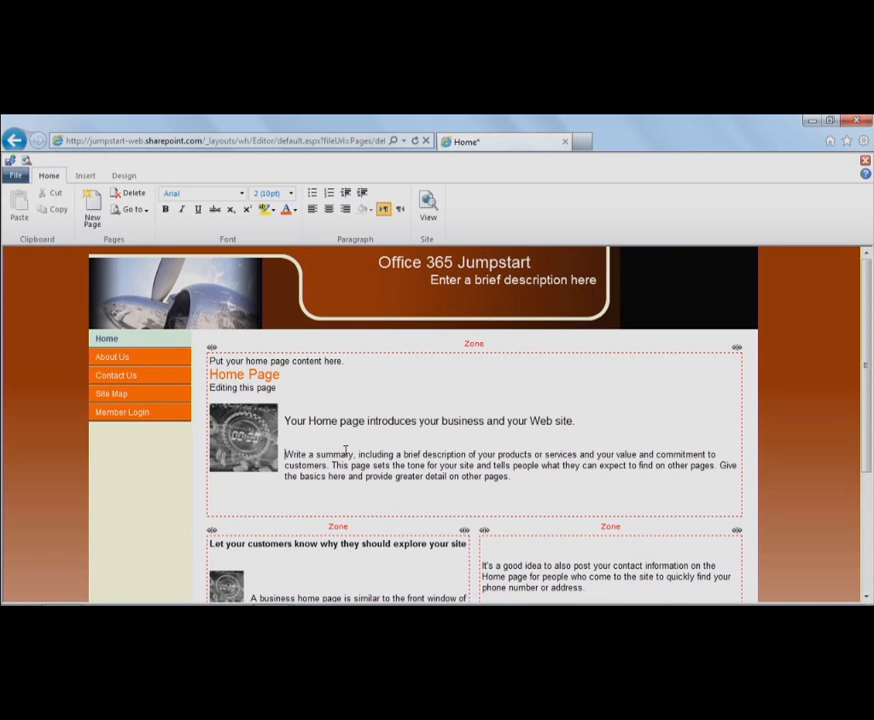
# - Make the phrase 'Write a summary' bold, underlined and a new font colour
pyautogui.write('xxxxxx')
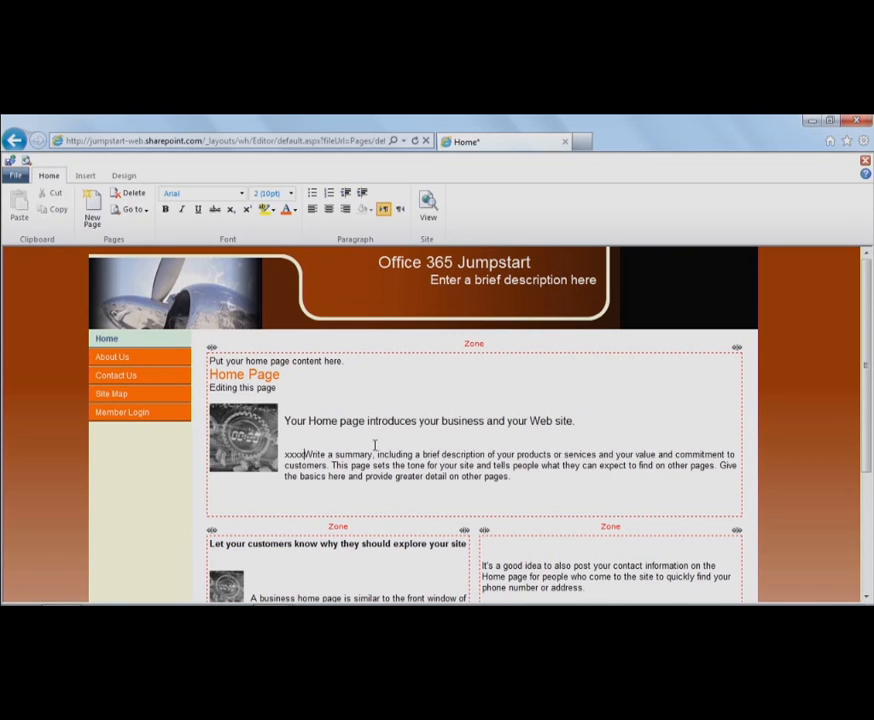
pyautogui.press('Return')
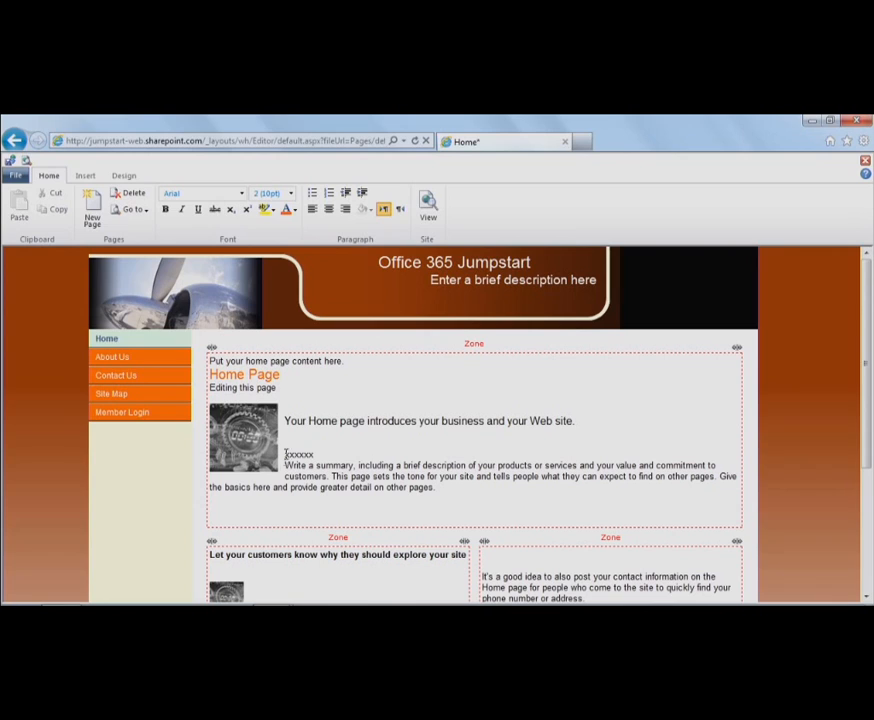
pyautogui.moveTo(285, 465); pyautogui.dragTo(353, 466)
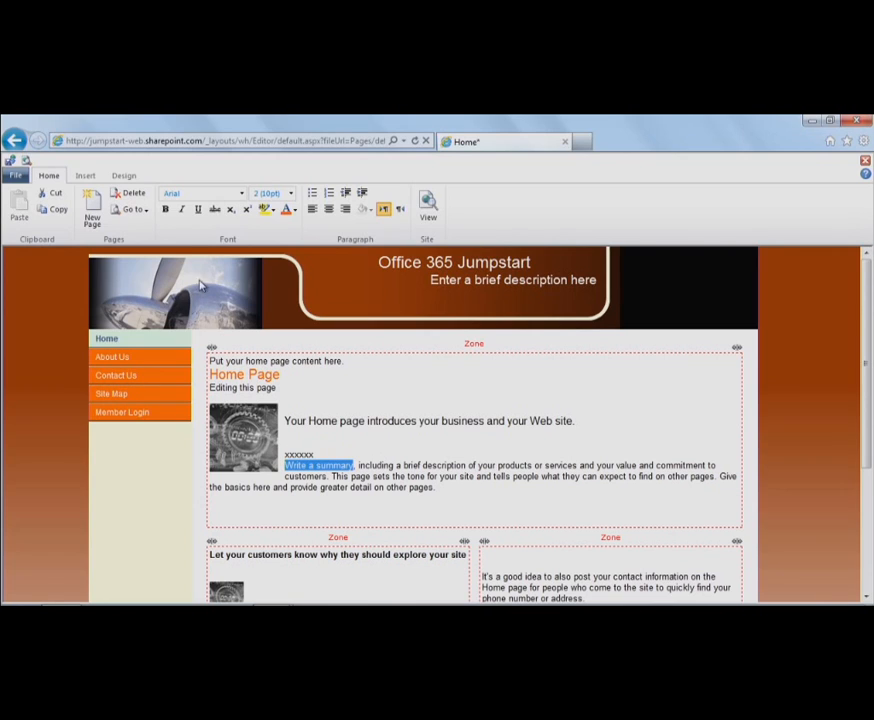
pyautogui.click(166, 209)
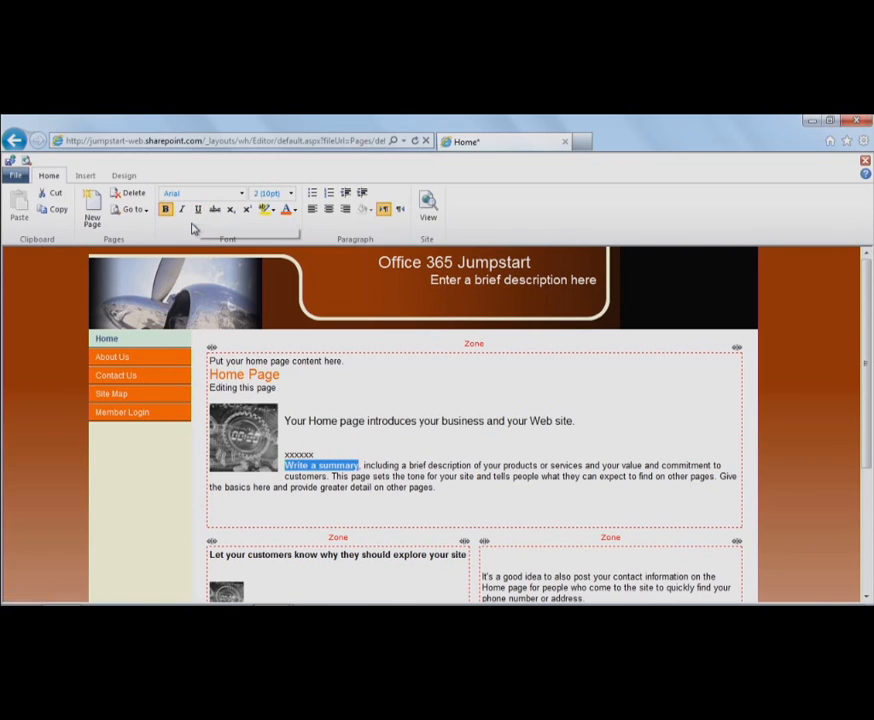
pyautogui.click(201, 213)
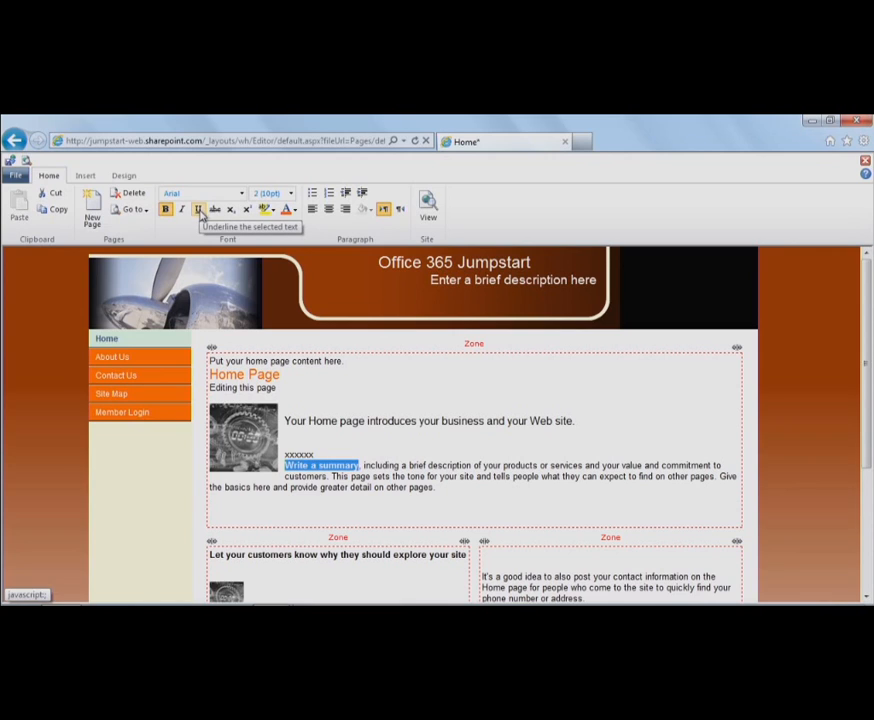
pyautogui.click(289, 210)
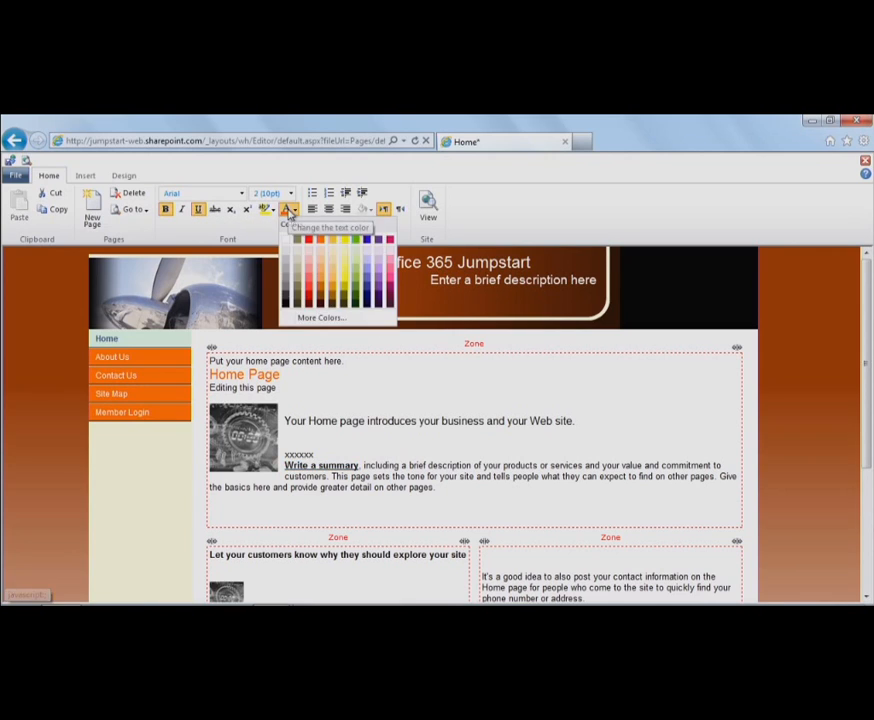
pyautogui.click(356, 275)
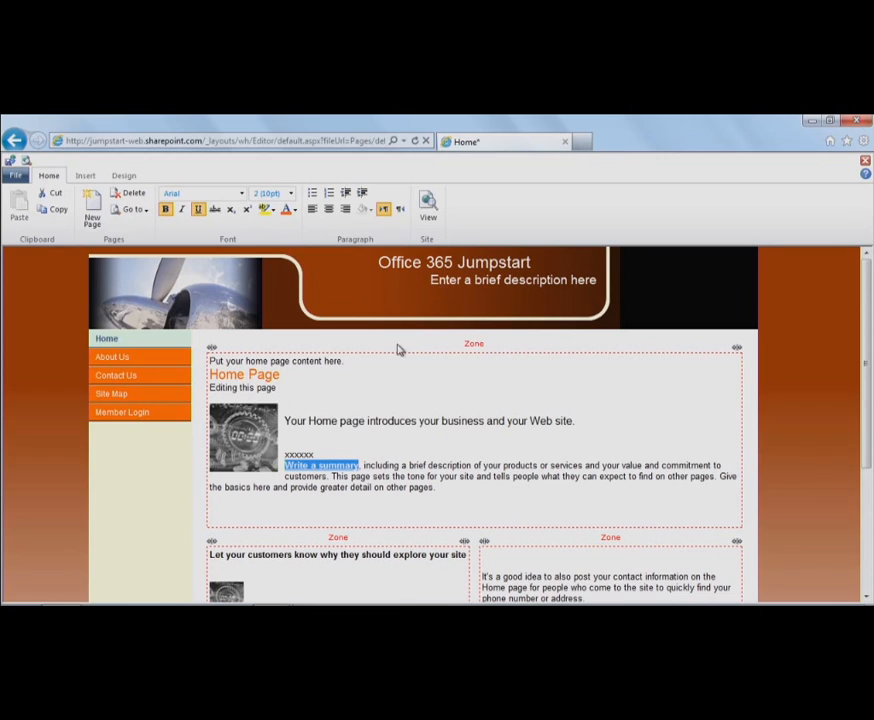
# - Apply the Ocean colour scheme from the Design tab's Color gallery
pyautogui.click(125, 180)
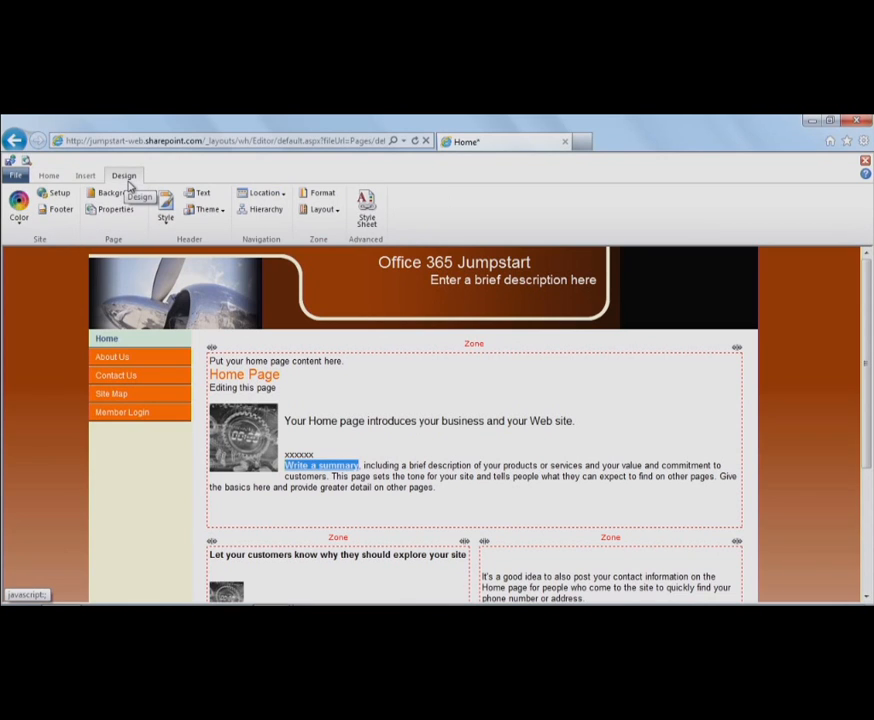
pyautogui.click(20, 220)
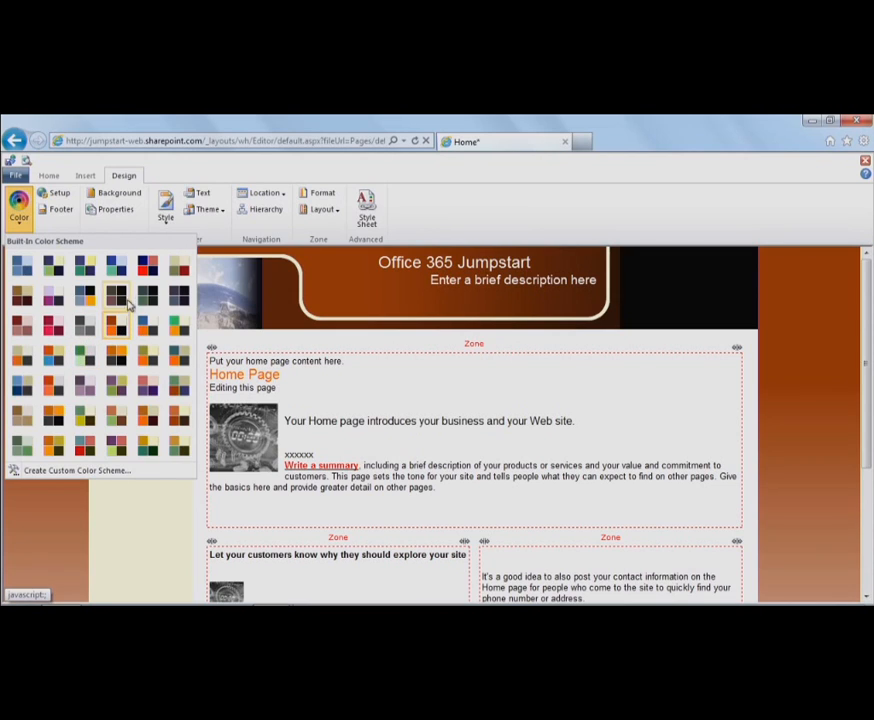
pyautogui.click(22, 266)
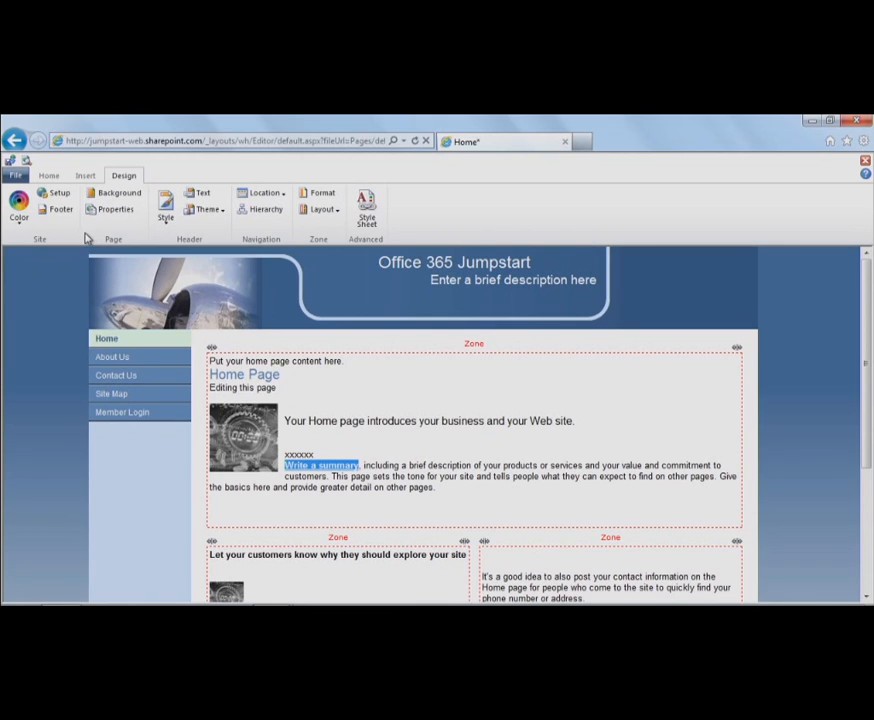
# - Set the header image to the Education stock photo of library bookshelves
pyautogui.click(207, 210)
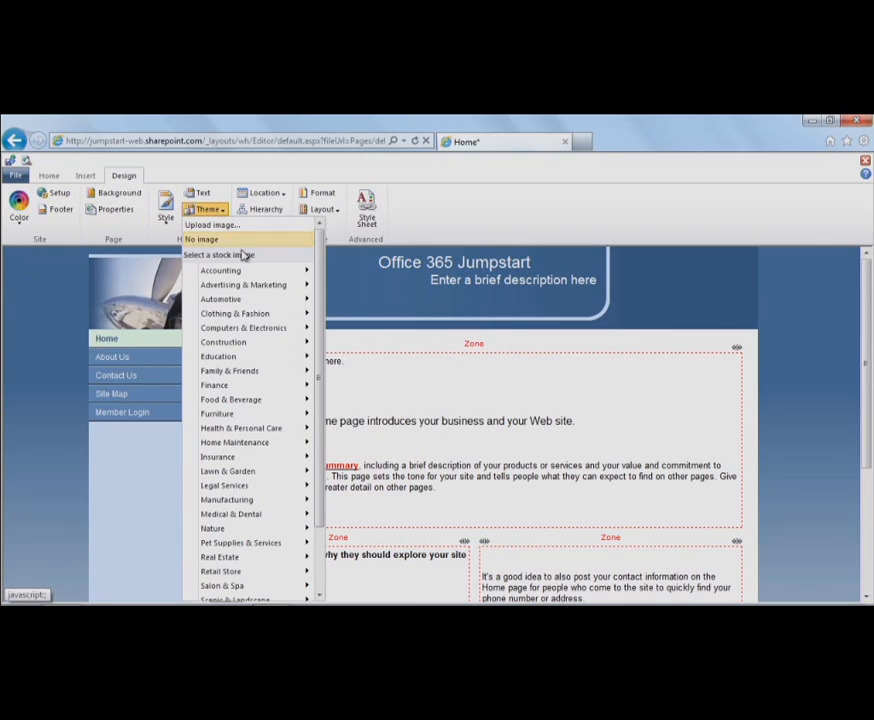
pyautogui.moveTo(268, 372)
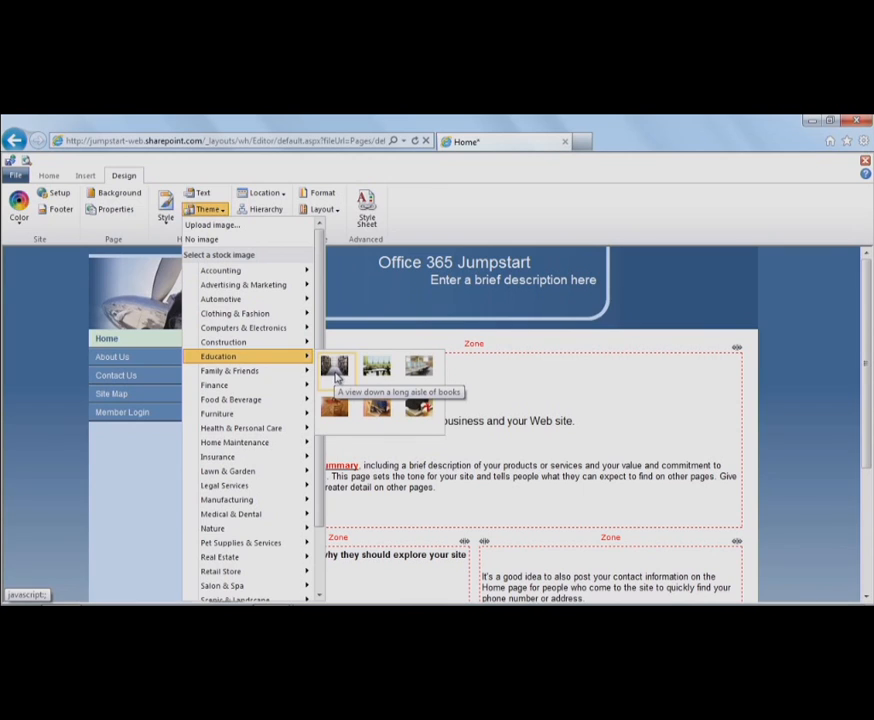
pyautogui.click(336, 378)
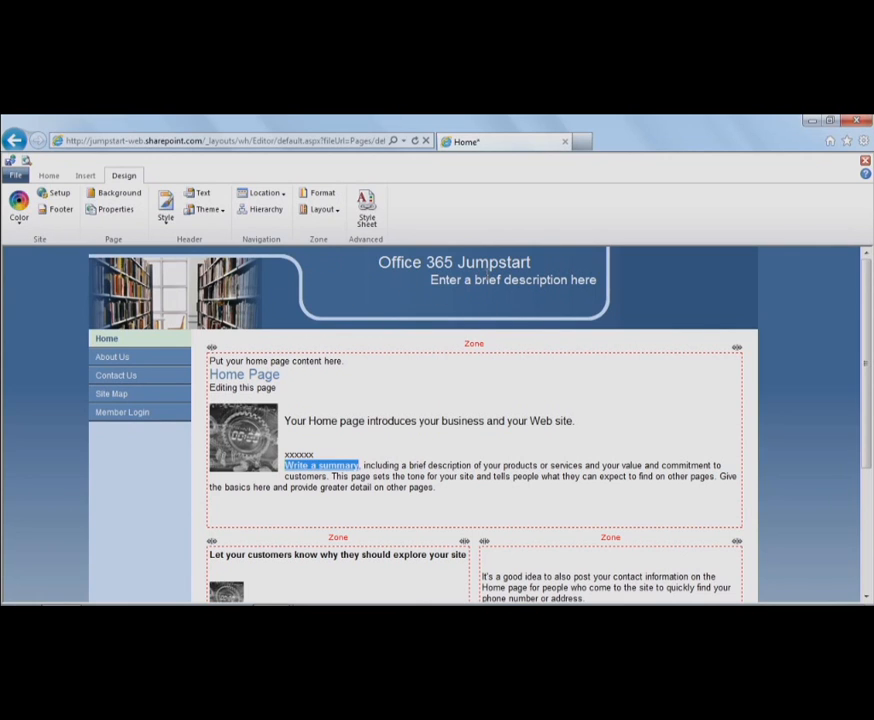
# - Replace the Site Slogan placeholder with 'Office 365 Accelerate' in the Header dialog
pyautogui.click(487, 280)
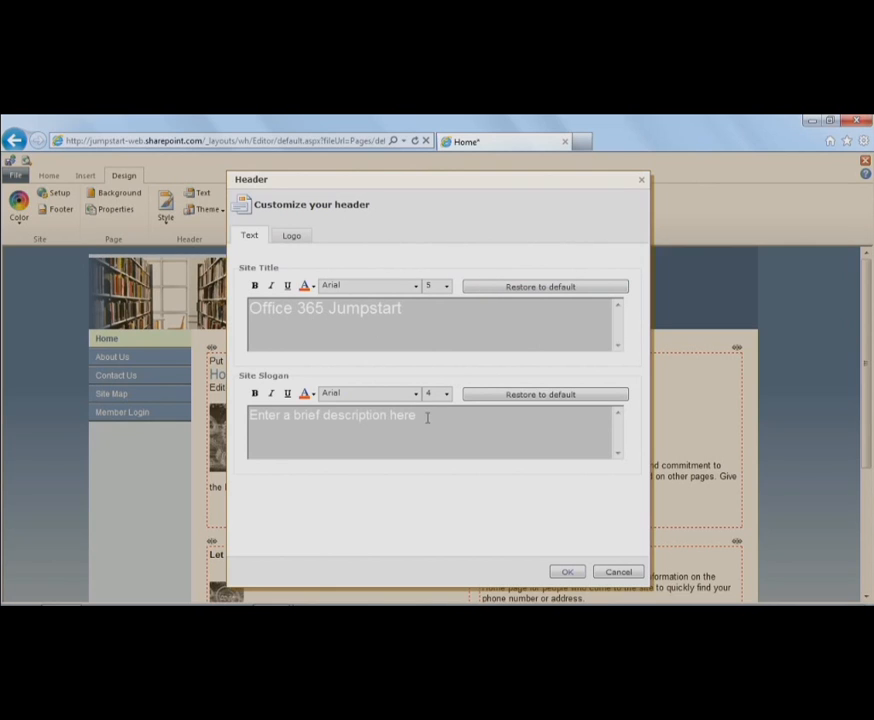
pyautogui.moveTo(425, 416); pyautogui.dragTo(201, 384)
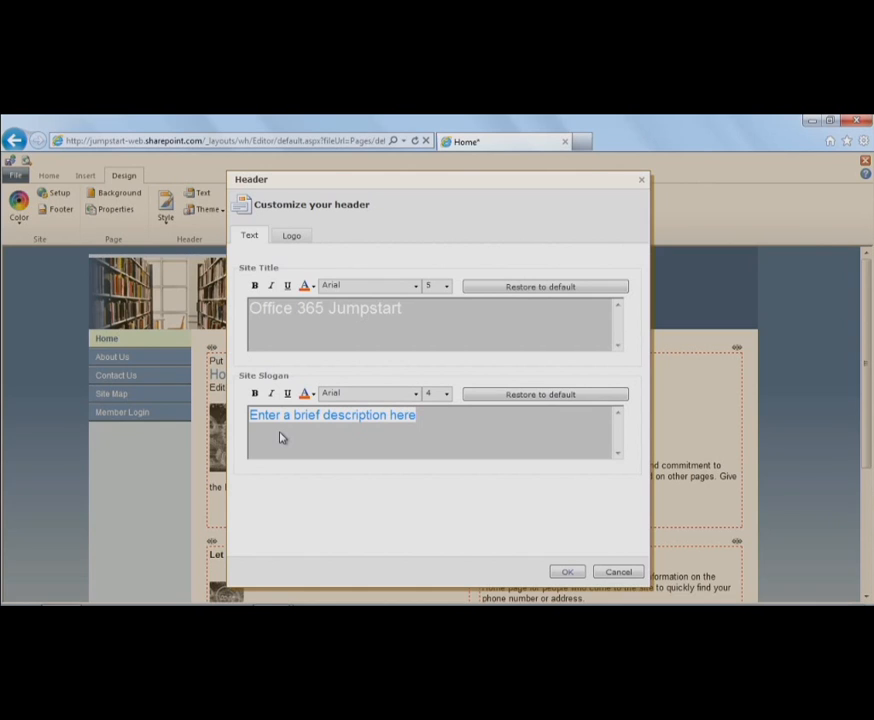
pyautogui.write('Offi')
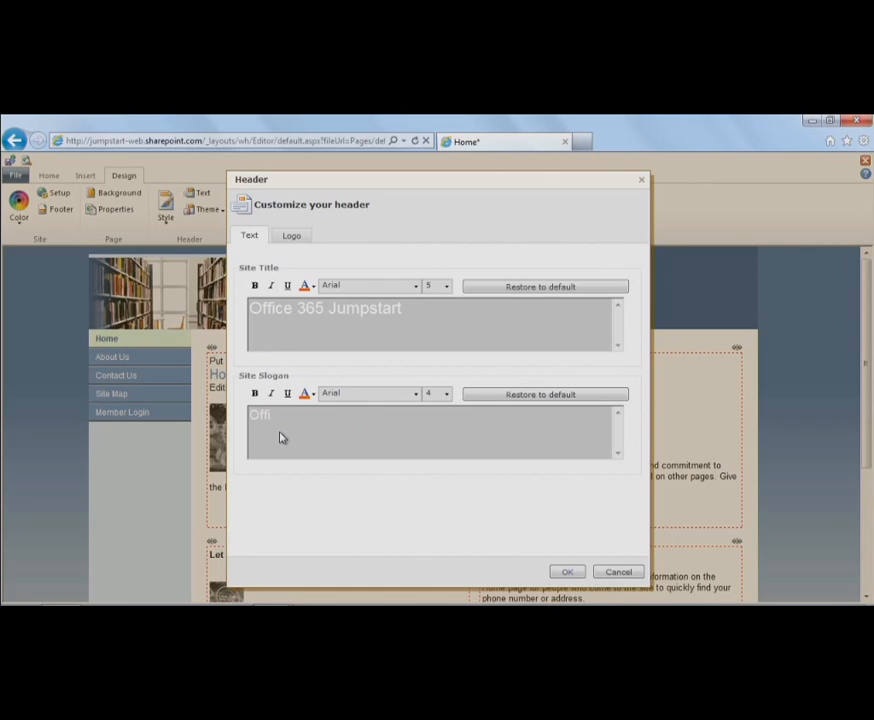
pyautogui.write('ce 365 Accelerate')
pyautogui.click(566, 572)
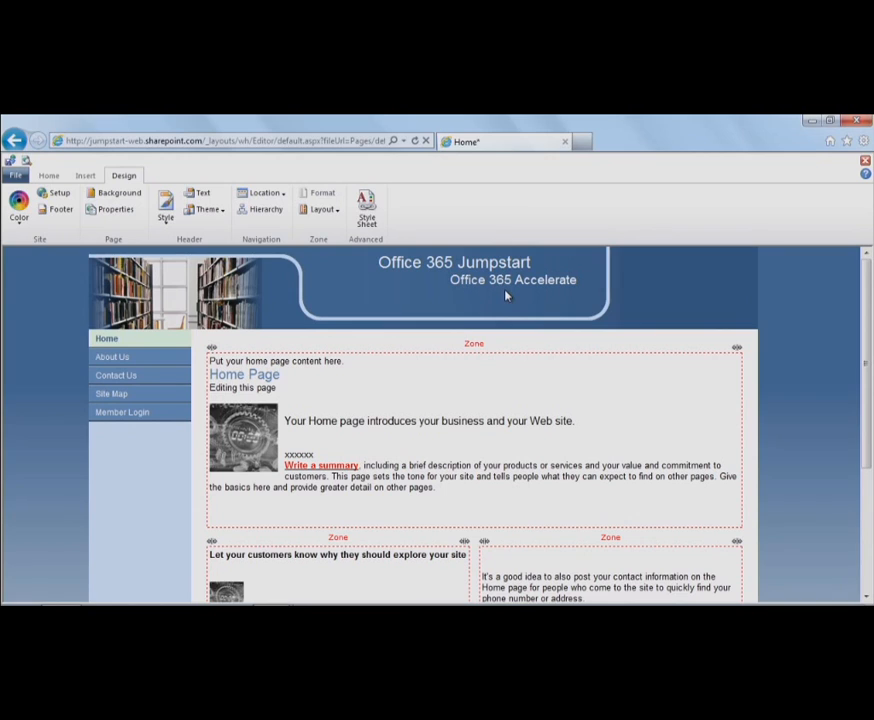
# - Set the navigation location to Top so the menu runs horizontally across the page
pyautogui.click(285, 198)
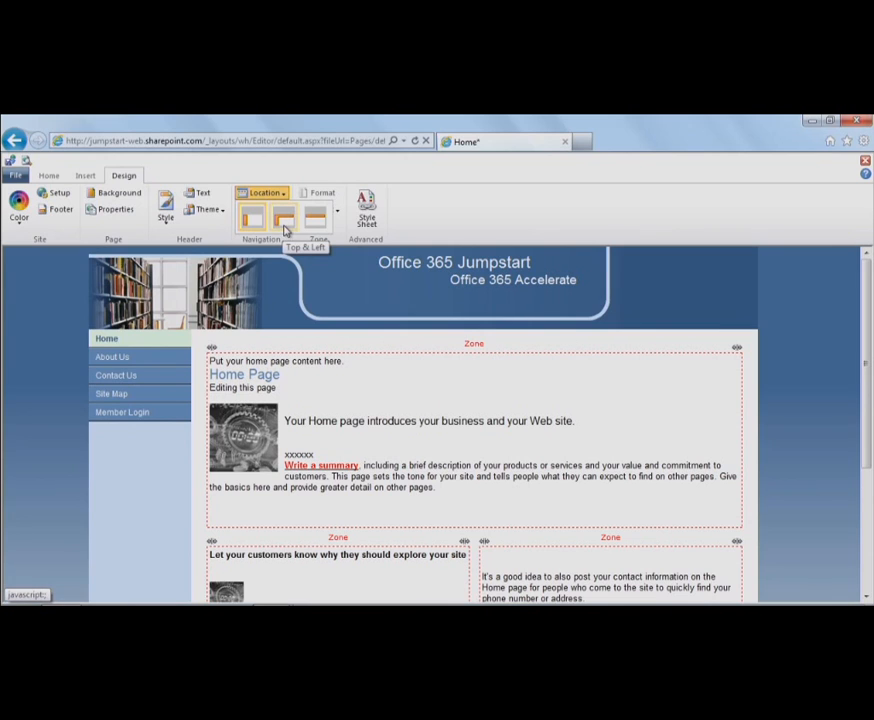
pyautogui.click(316, 222)
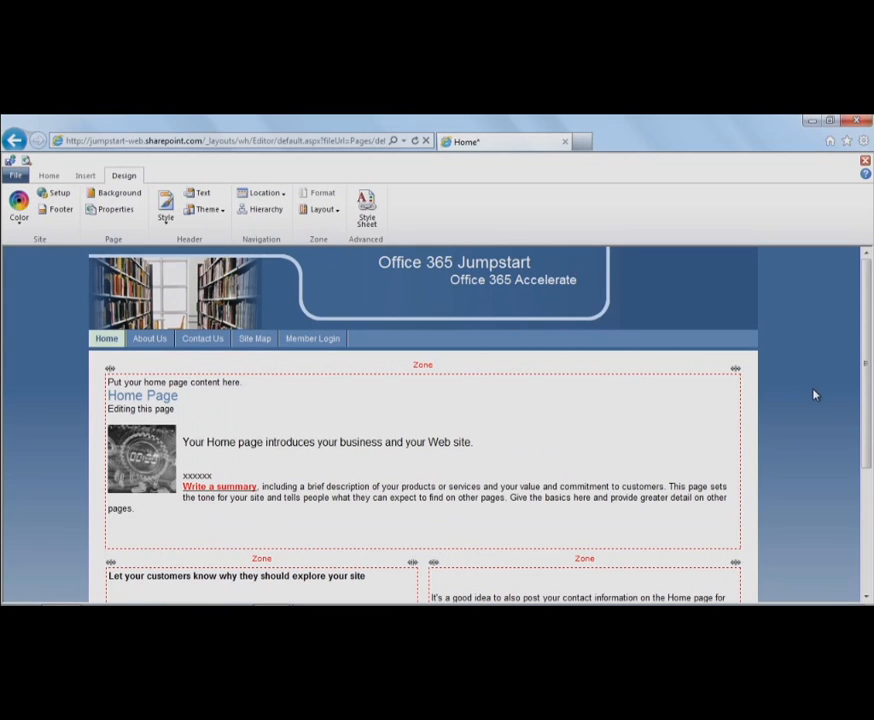
pyautogui.moveTo(868, 390); pyautogui.dragTo(853, 366)
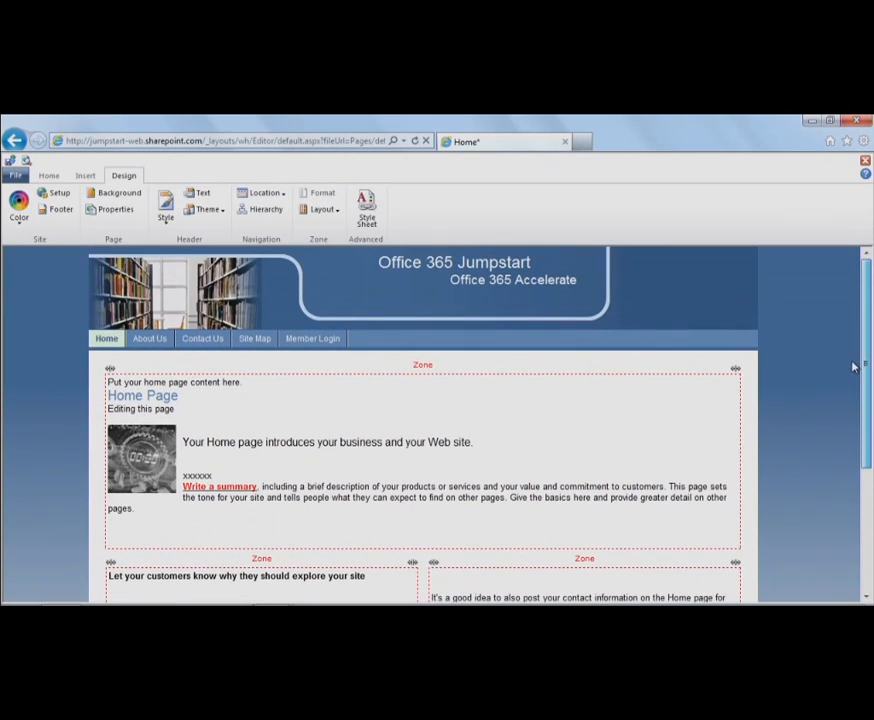
pyautogui.click(174, 536)
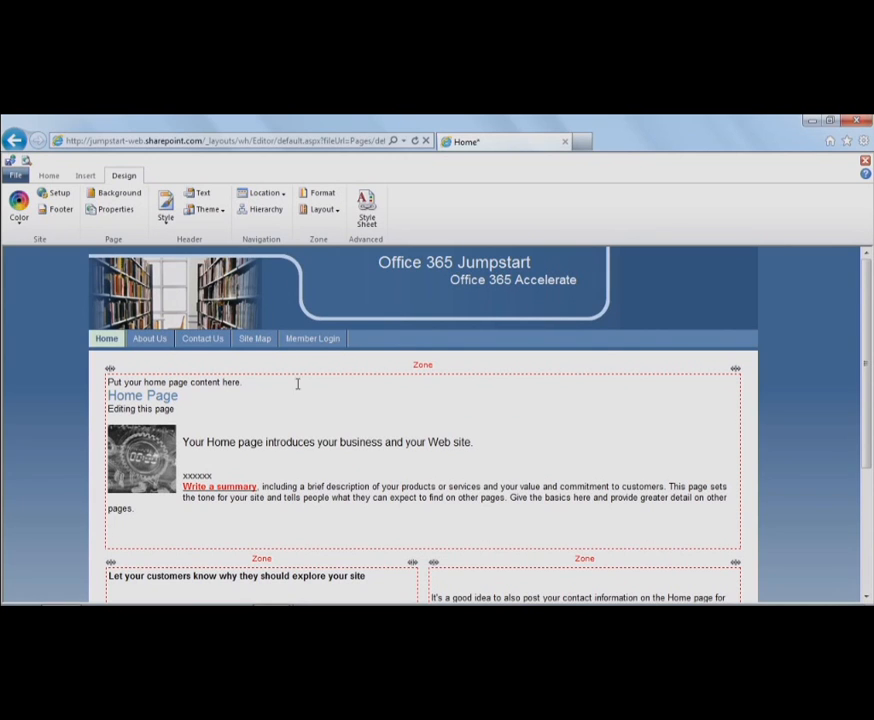
# - On the Insert tab, start a hyperlink on the words 'Home page', then cancel it
pyautogui.moveTo(868, 363); pyautogui.dragTo(867, 337)
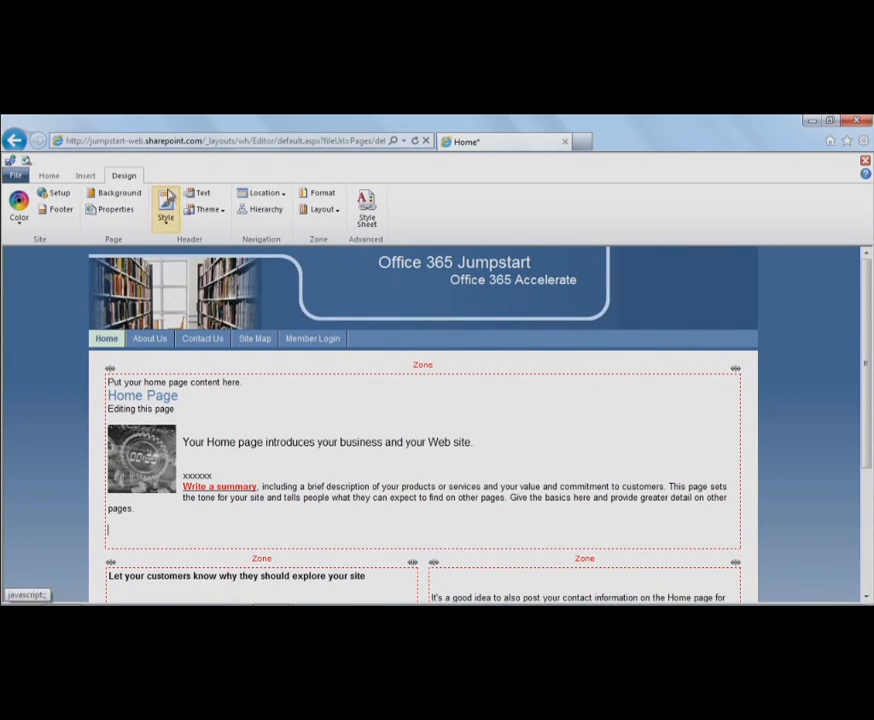
pyautogui.click(86, 176)
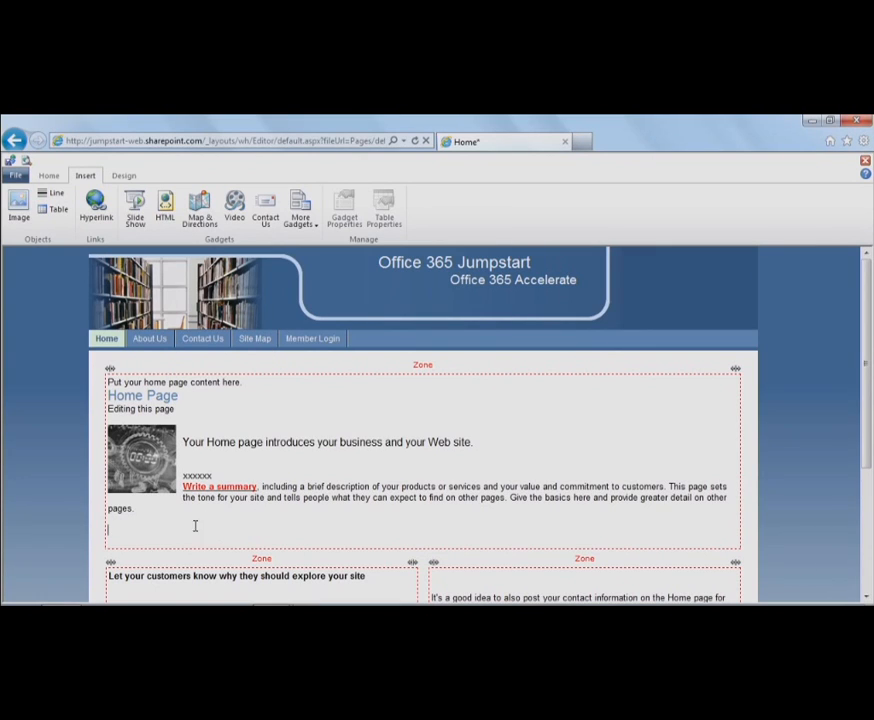
pyautogui.moveTo(207, 446); pyautogui.dragTo(253, 446)
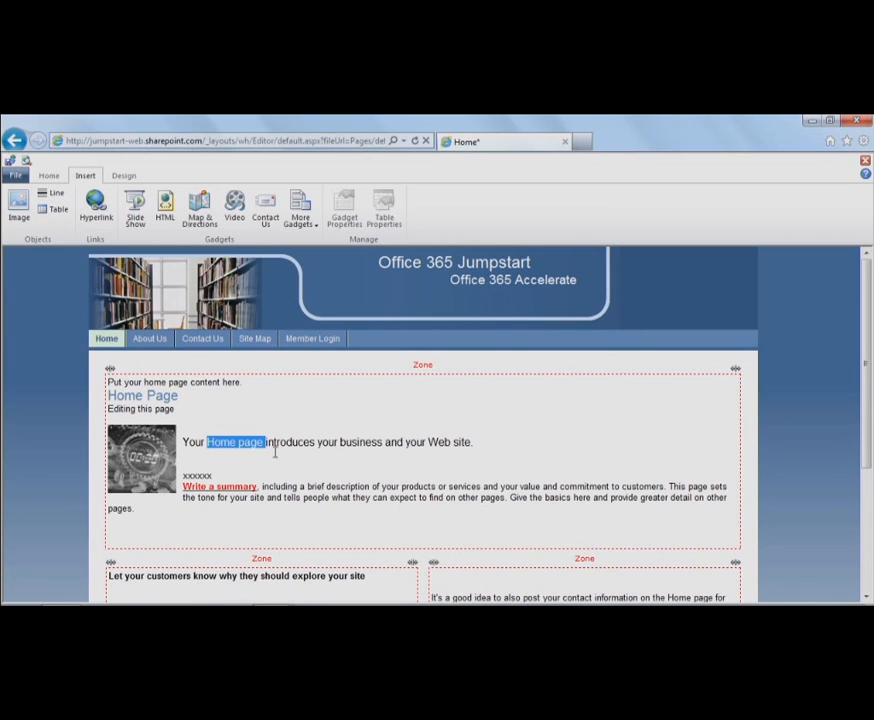
pyautogui.click(97, 210)
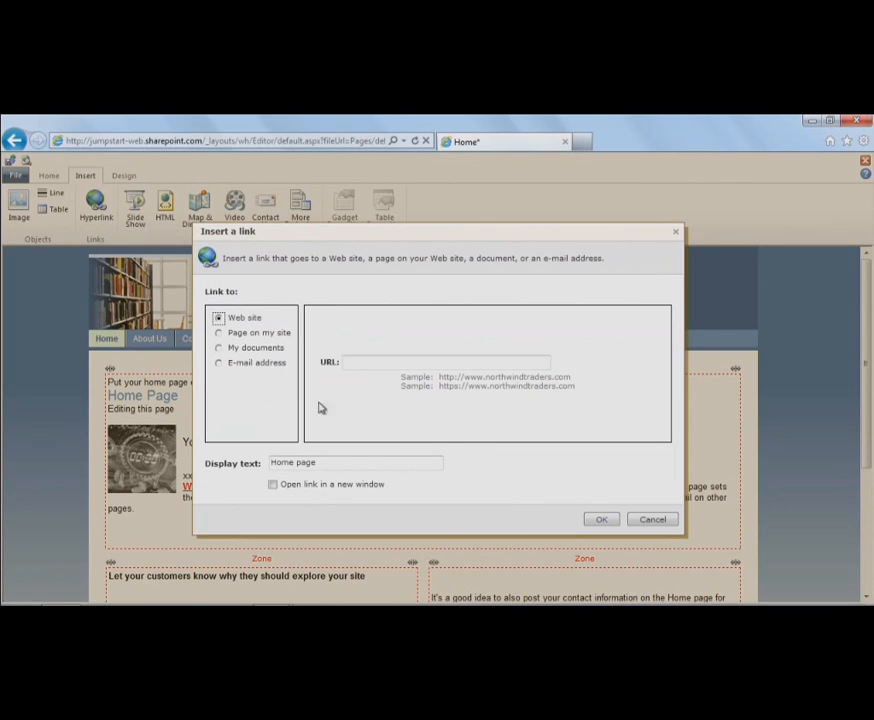
pyautogui.click(361, 362)
pyautogui.click(652, 520)
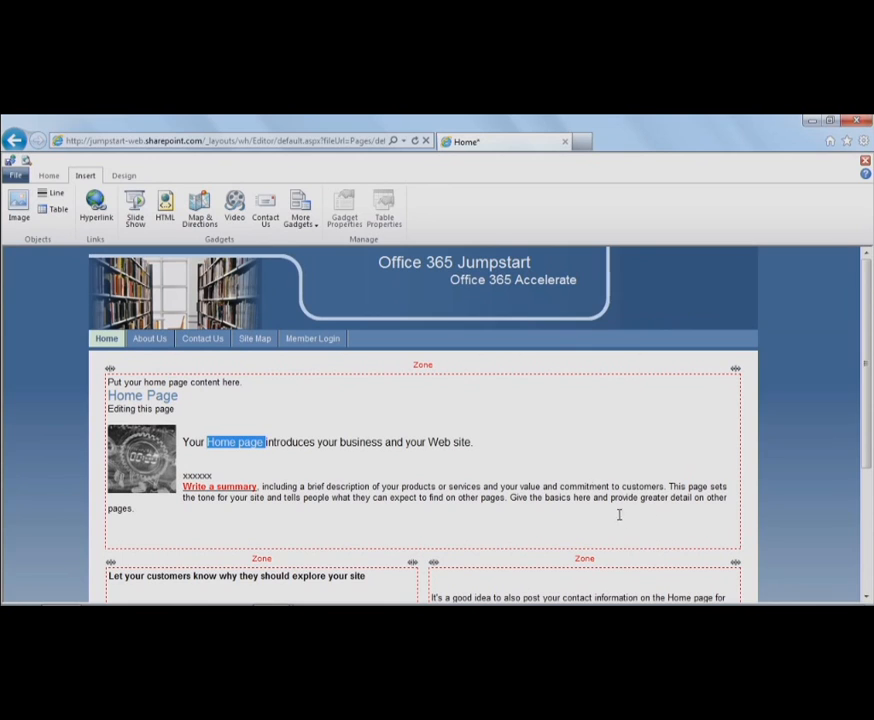
pyautogui.click(145, 527)
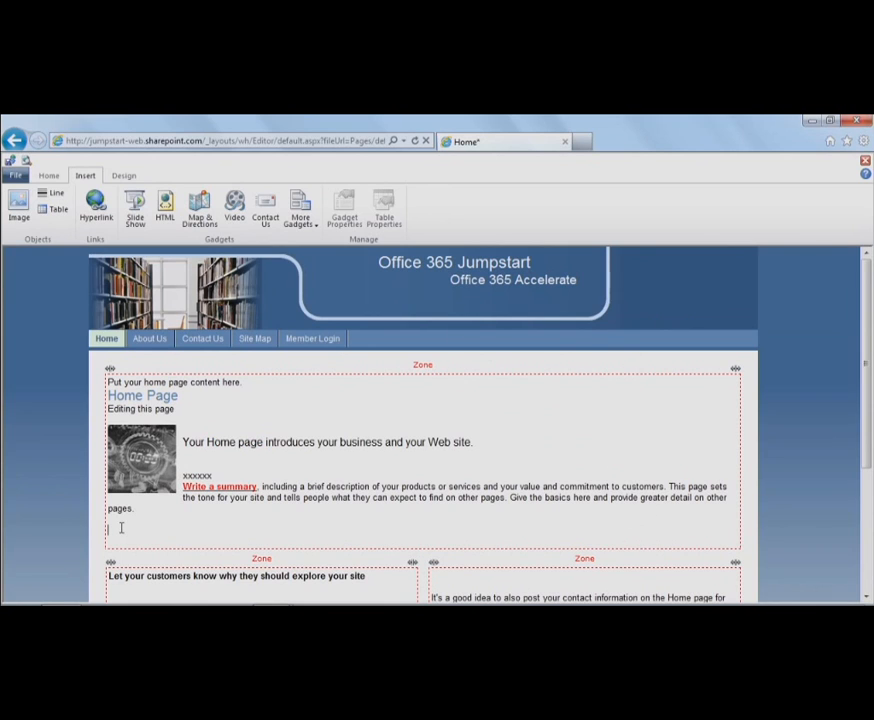
pyautogui.click(236, 213)
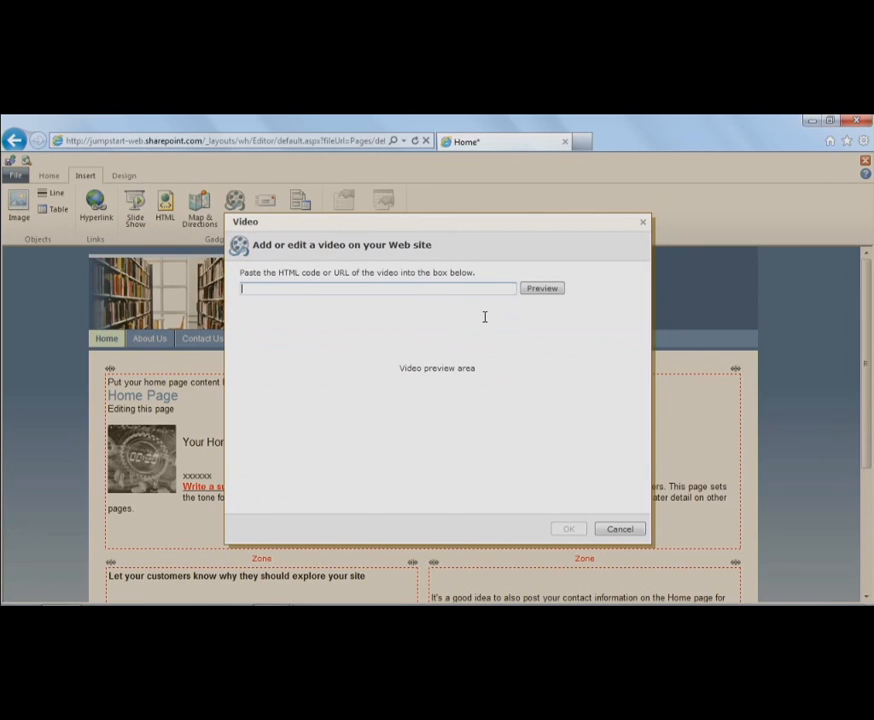
pyautogui.click(620, 529)
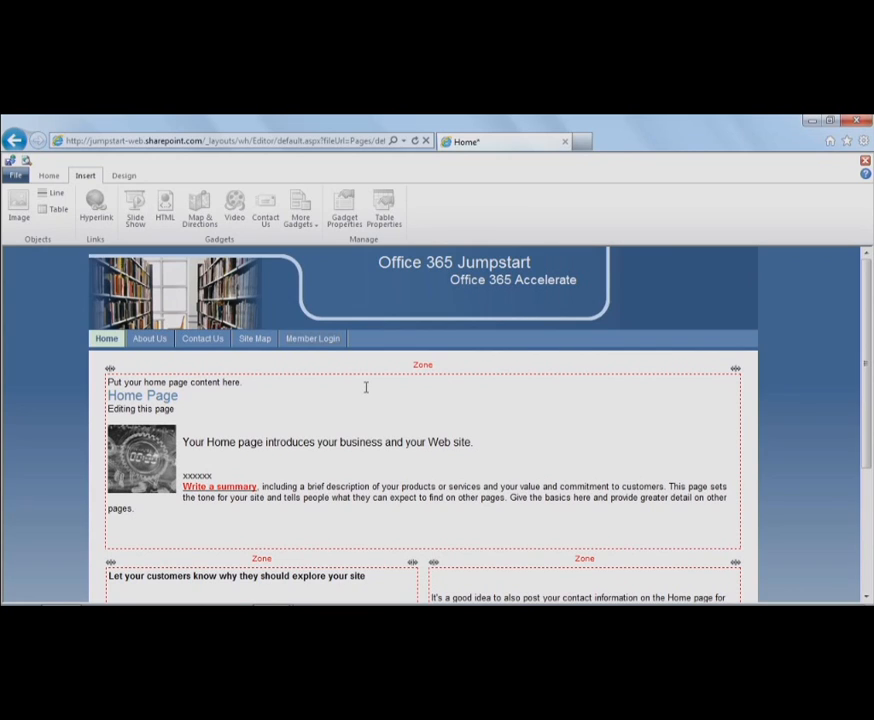
pyautogui.click(127, 531)
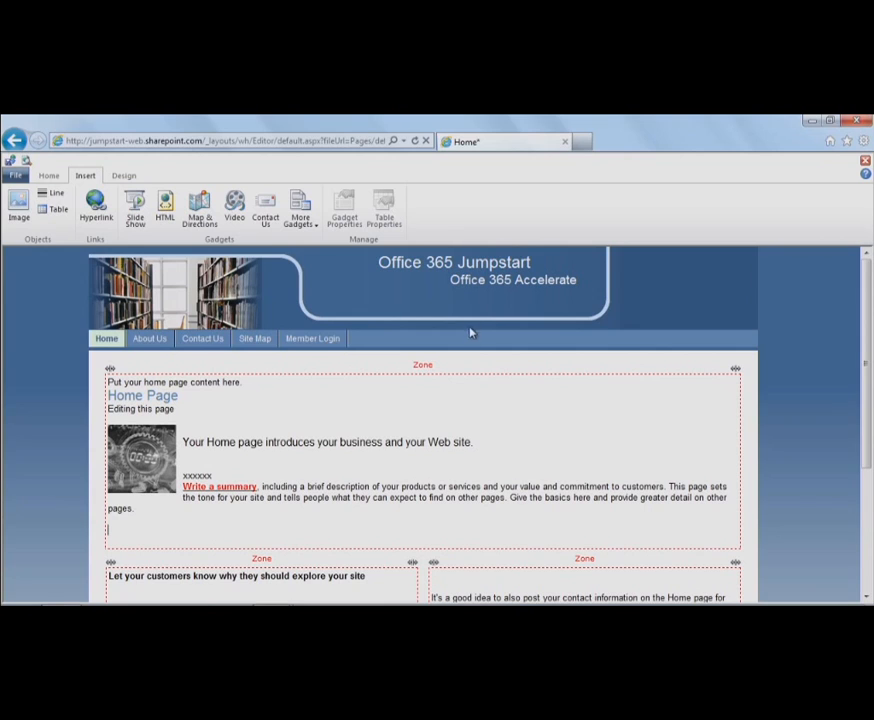
pyautogui.click(210, 230)
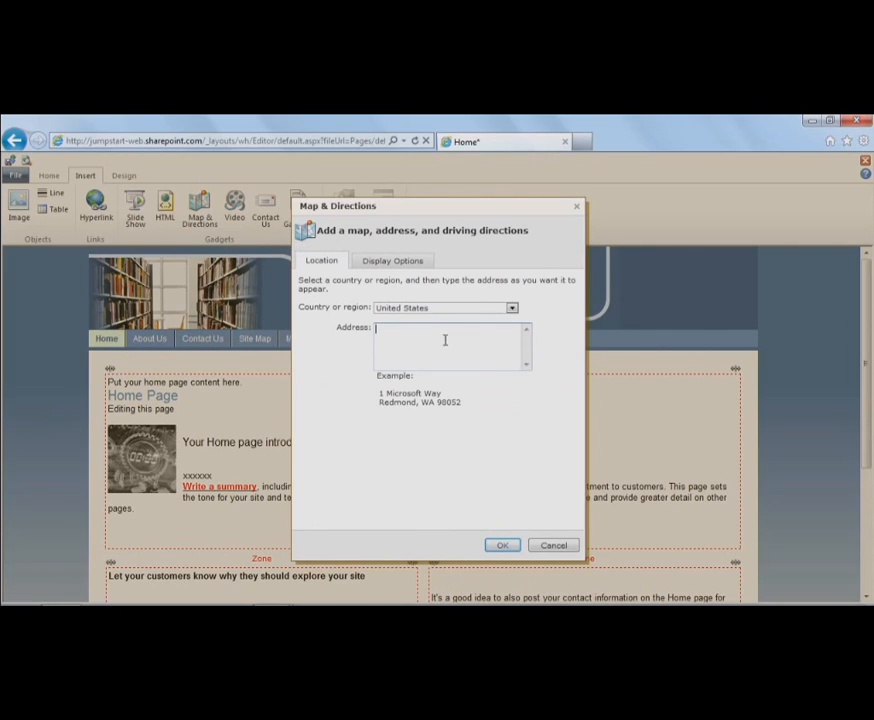
pyautogui.click(474, 310)
pyautogui.scroll(15, 515, 357)
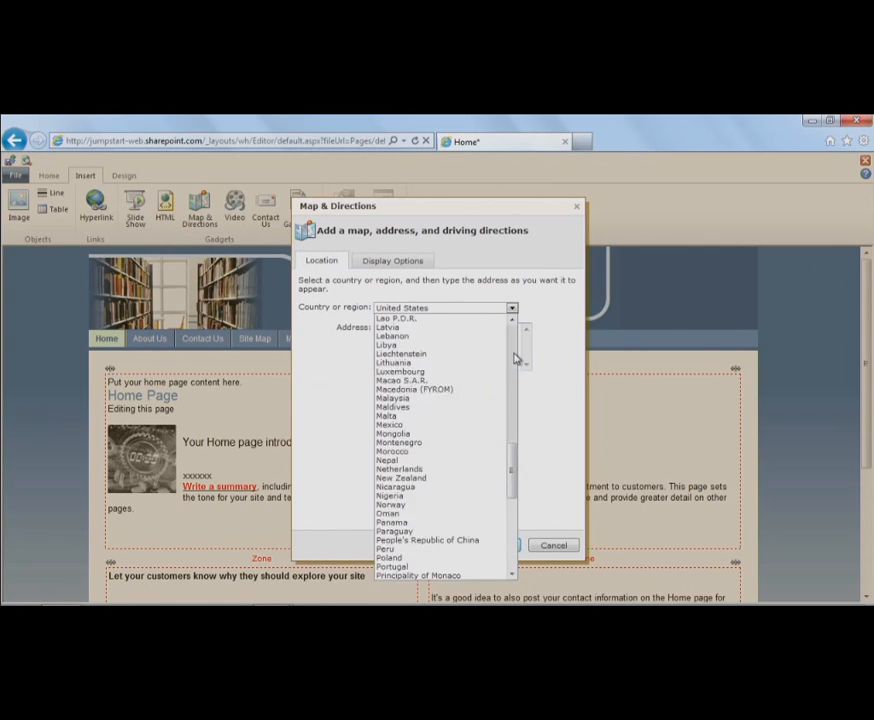
pyautogui.click(538, 443)
pyautogui.click(416, 338)
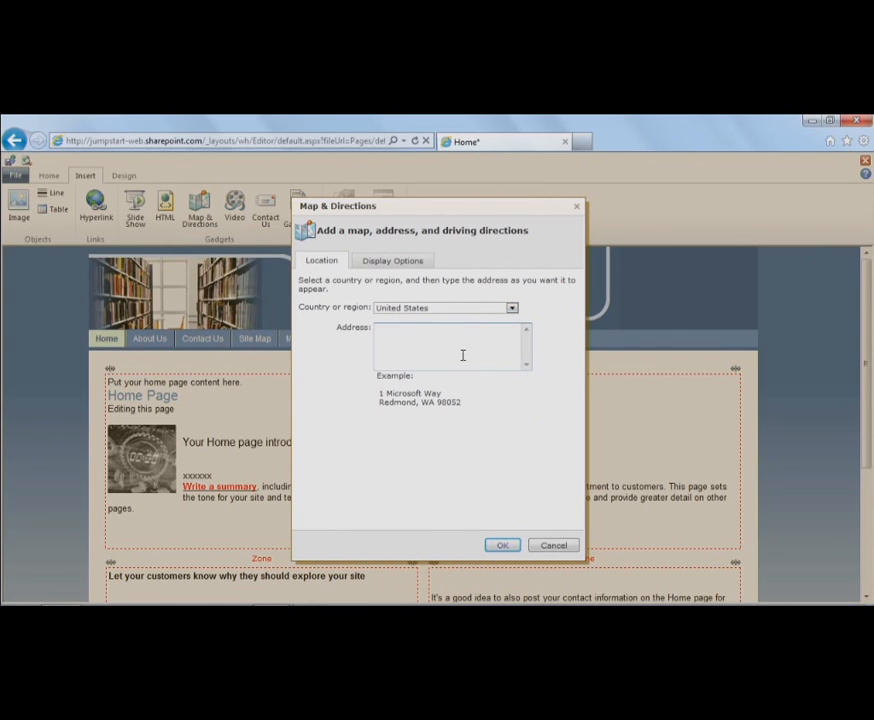
pyautogui.click(405, 262)
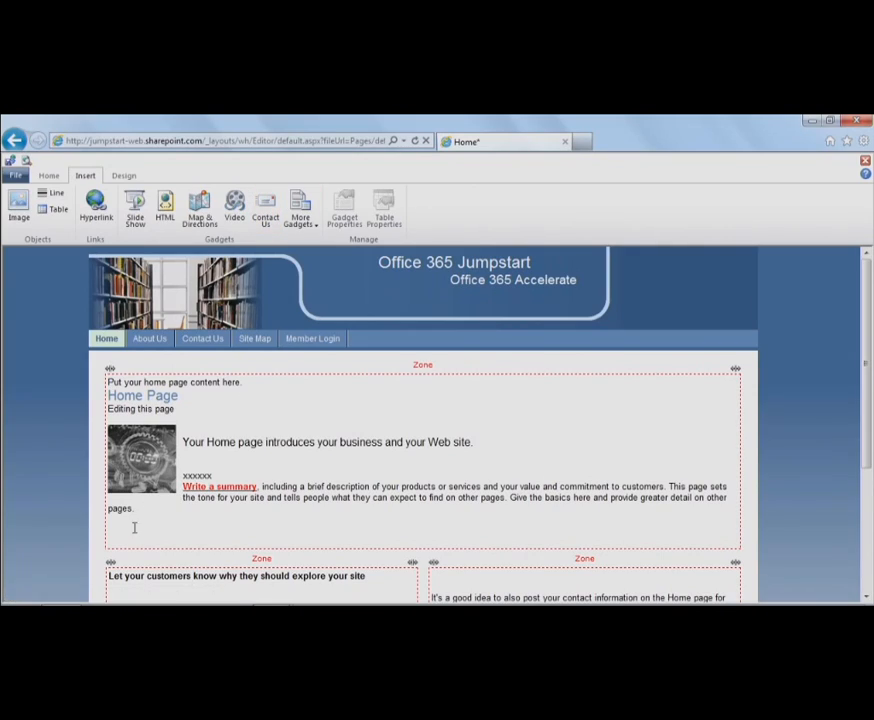
# - Insert a Contact Us form below the introduction, entering the owner's e-mail as recipient
pyautogui.click(123, 533)
pyautogui.click(262, 221)
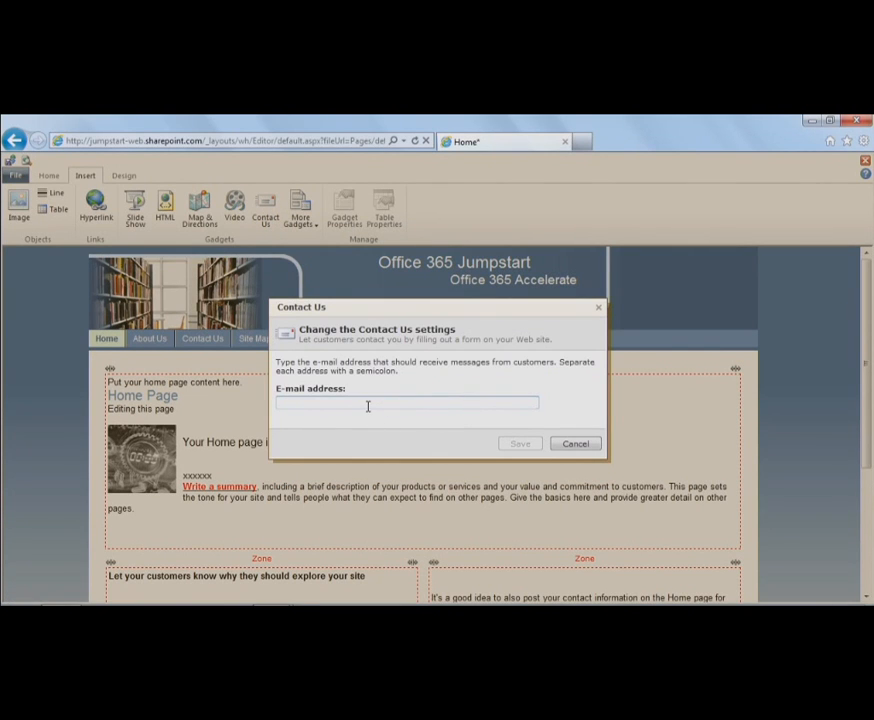
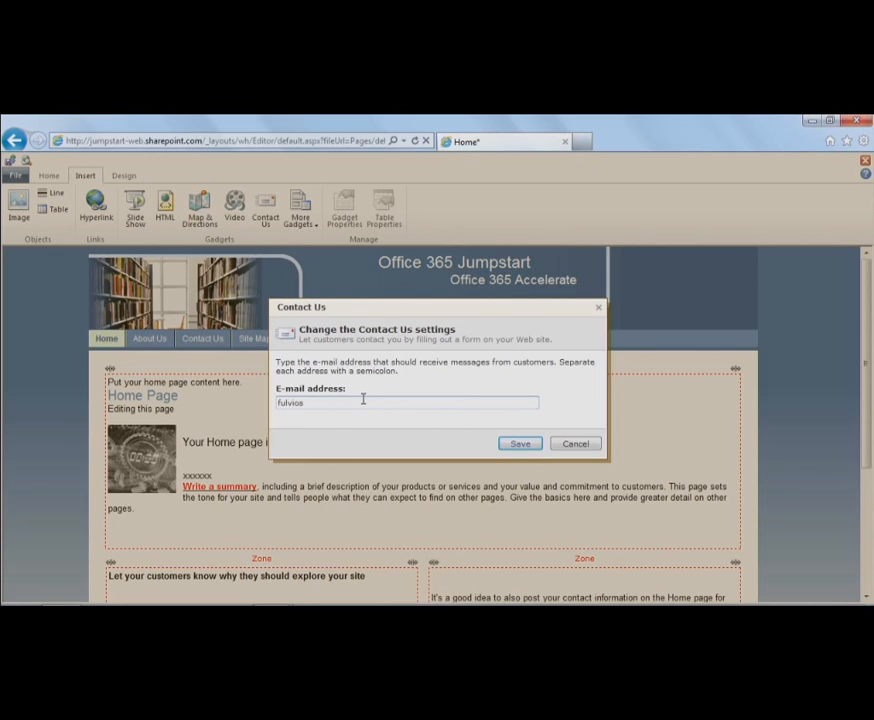
pyautogui.click(521, 444)
pyautogui.moveTo(864, 347); pyautogui.dragTo(864, 419)
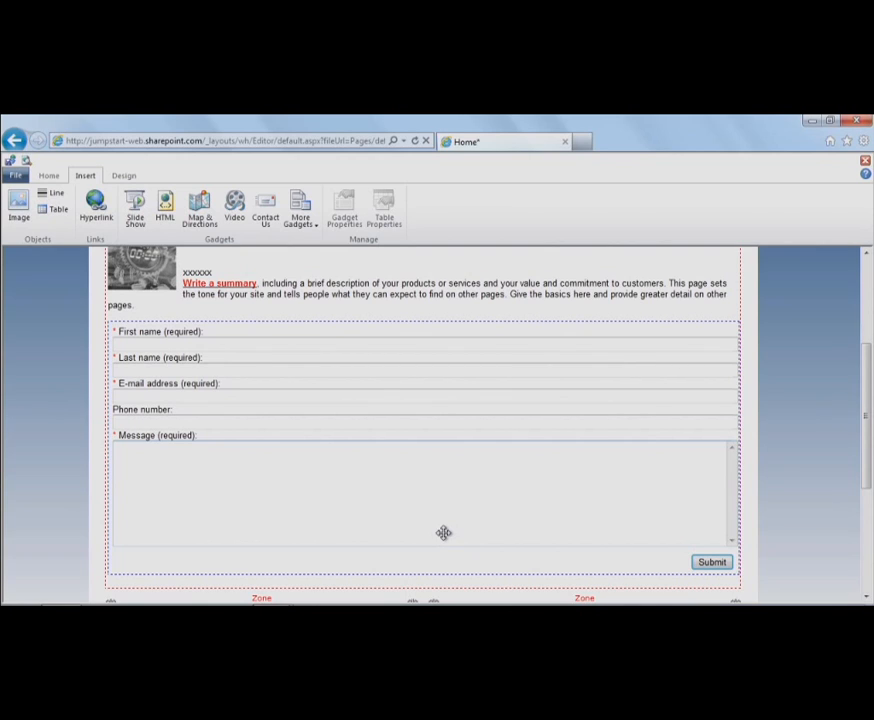
# - Resize the Contact Us form web part to about half the content zone's width
pyautogui.click(739, 453)
pyautogui.moveTo(741, 447); pyautogui.dragTo(498, 436)
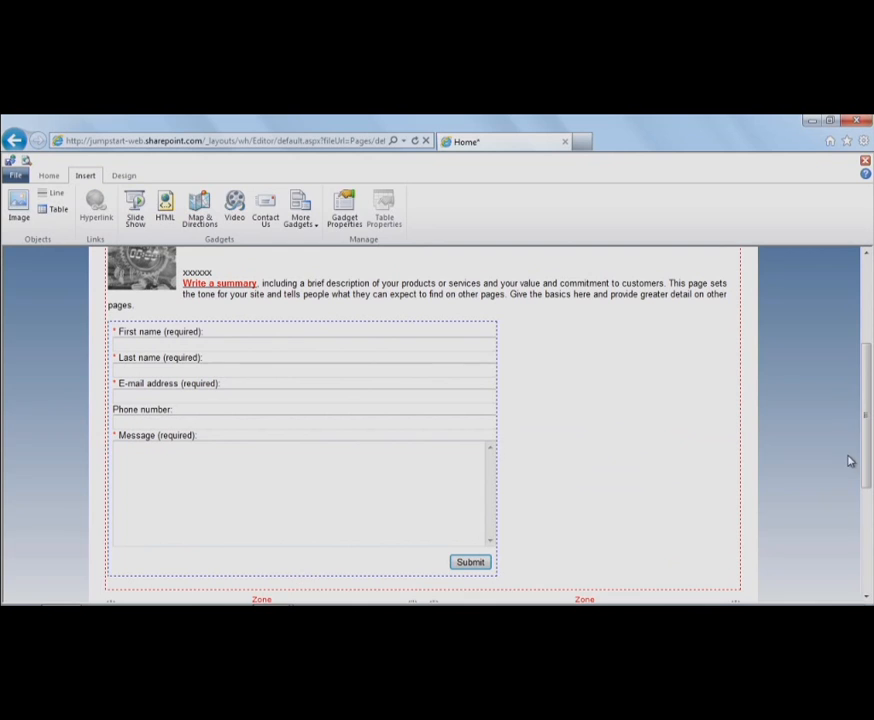
pyautogui.moveTo(864, 382); pyautogui.dragTo(862, 314)
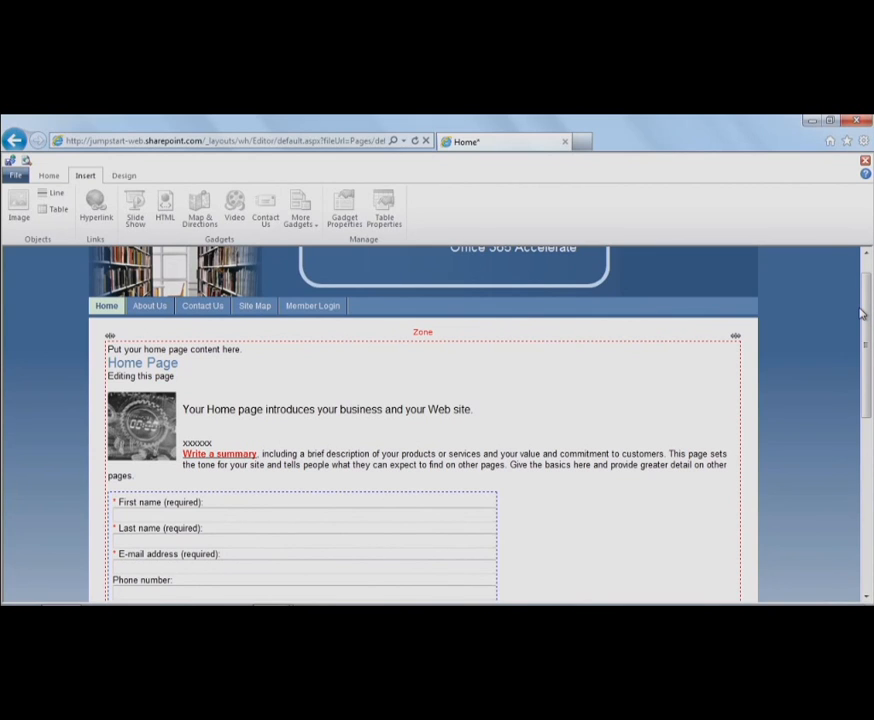
pyautogui.moveTo(866, 288); pyautogui.dragTo(866, 273)
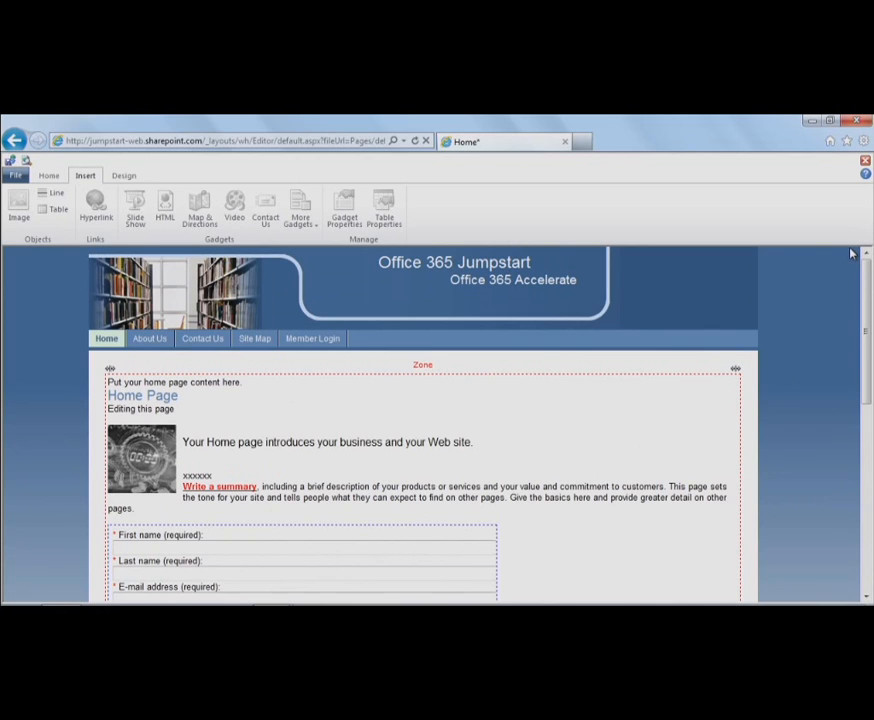